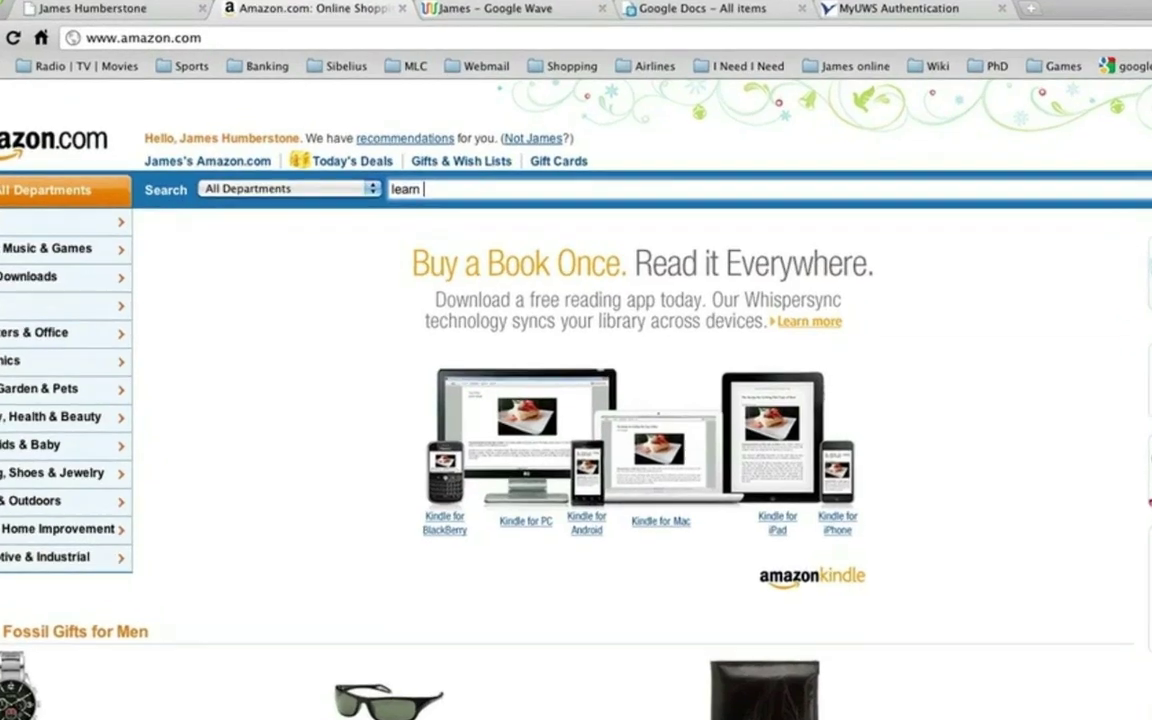
Search Amazon for 'sibelius' and open the Learn Sibelius 6 in 1 Hour book page.
type("sibelius")
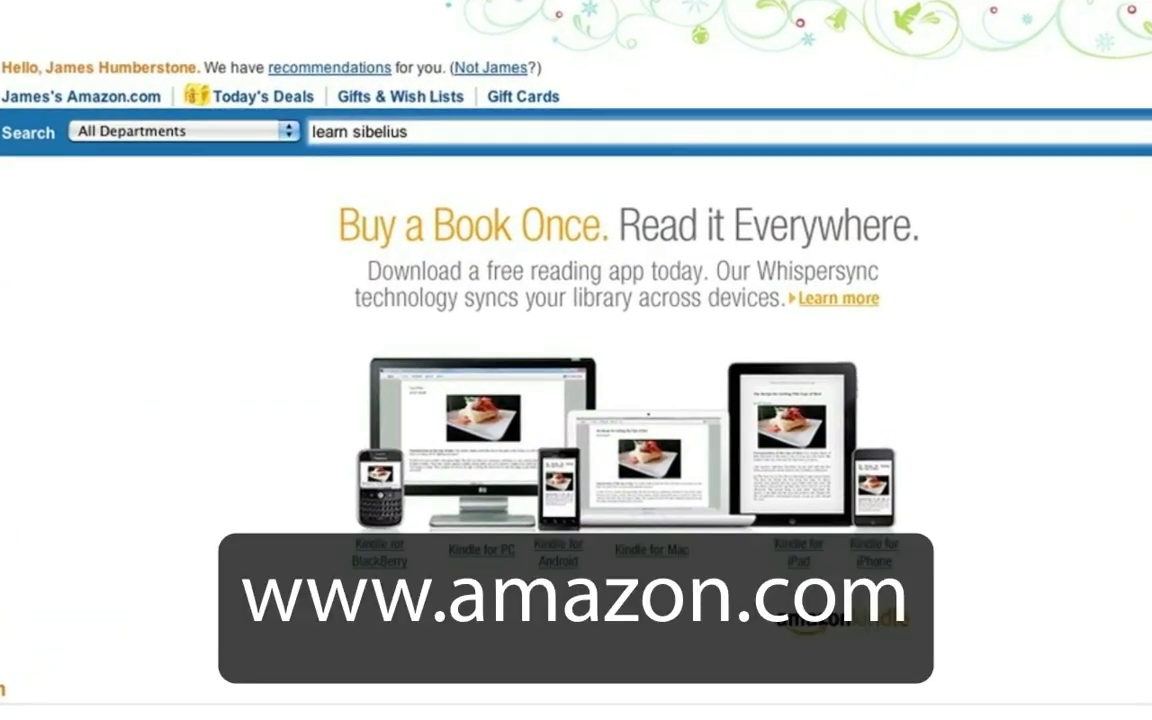
key("Return")
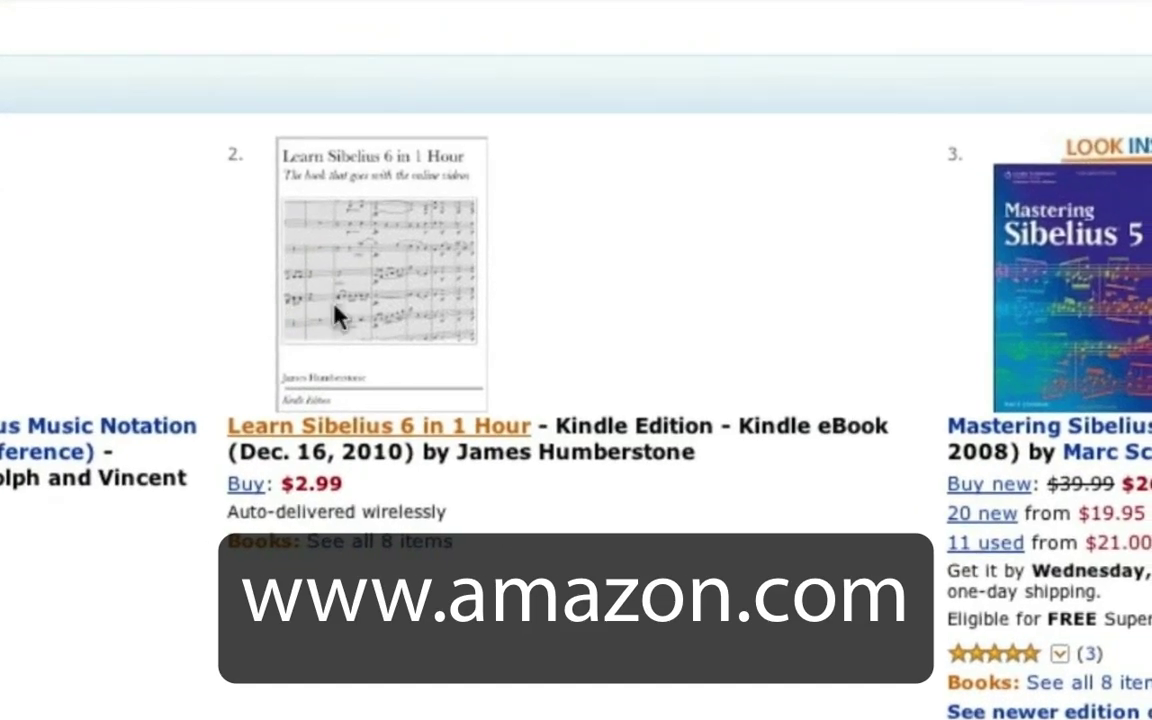
left_click(335, 306)
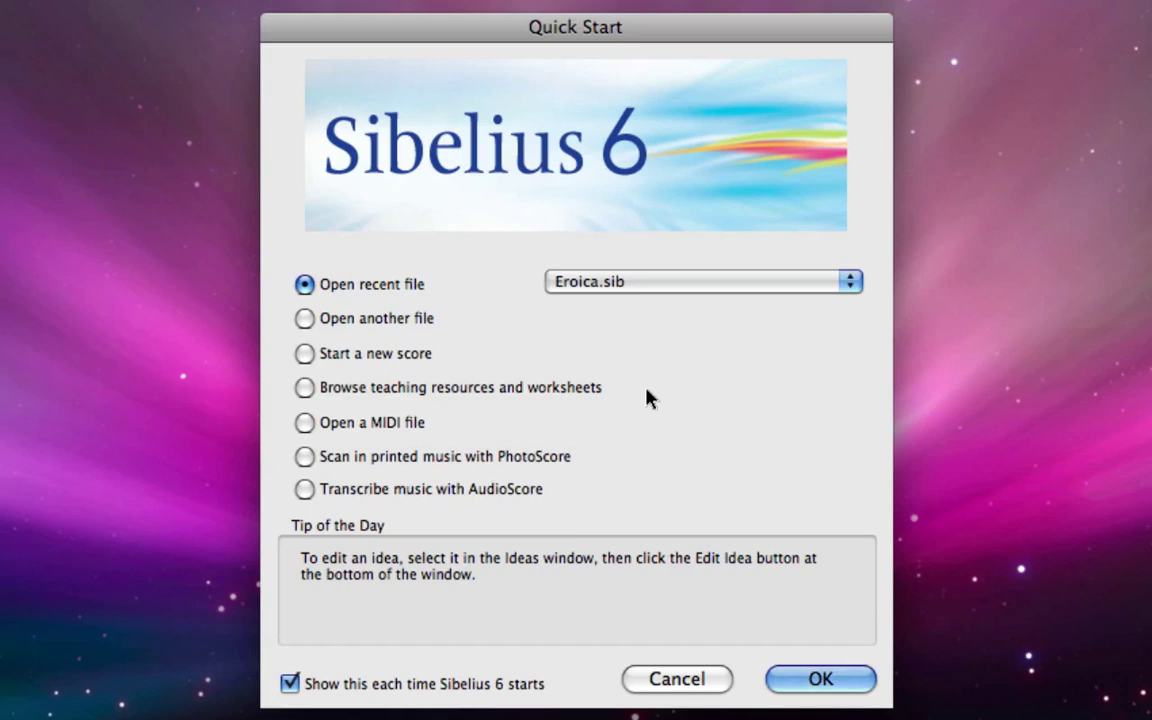
Pick 'Start a new score' in the Quick Start dialog instead of reopening Eroica.sib.
left_click(307, 354)
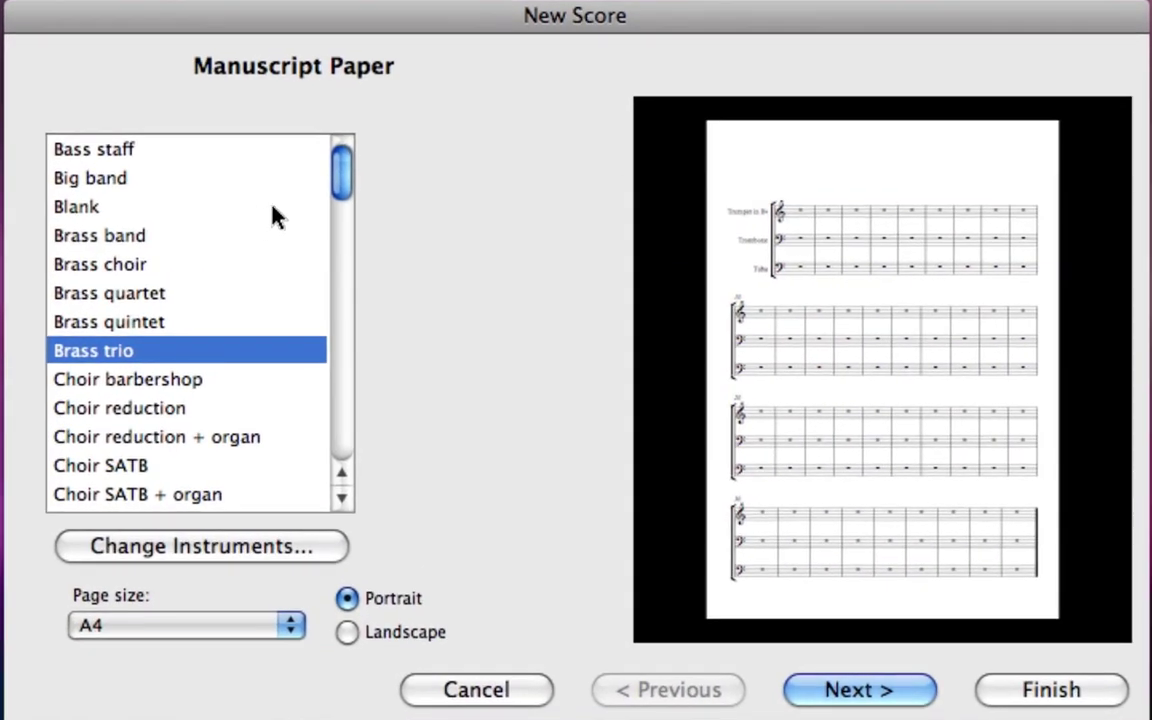
Preview the Brass quartet, Drum corps and Orchestra, Classical templates, then choose Blank manuscript paper.
left_click(105, 296)
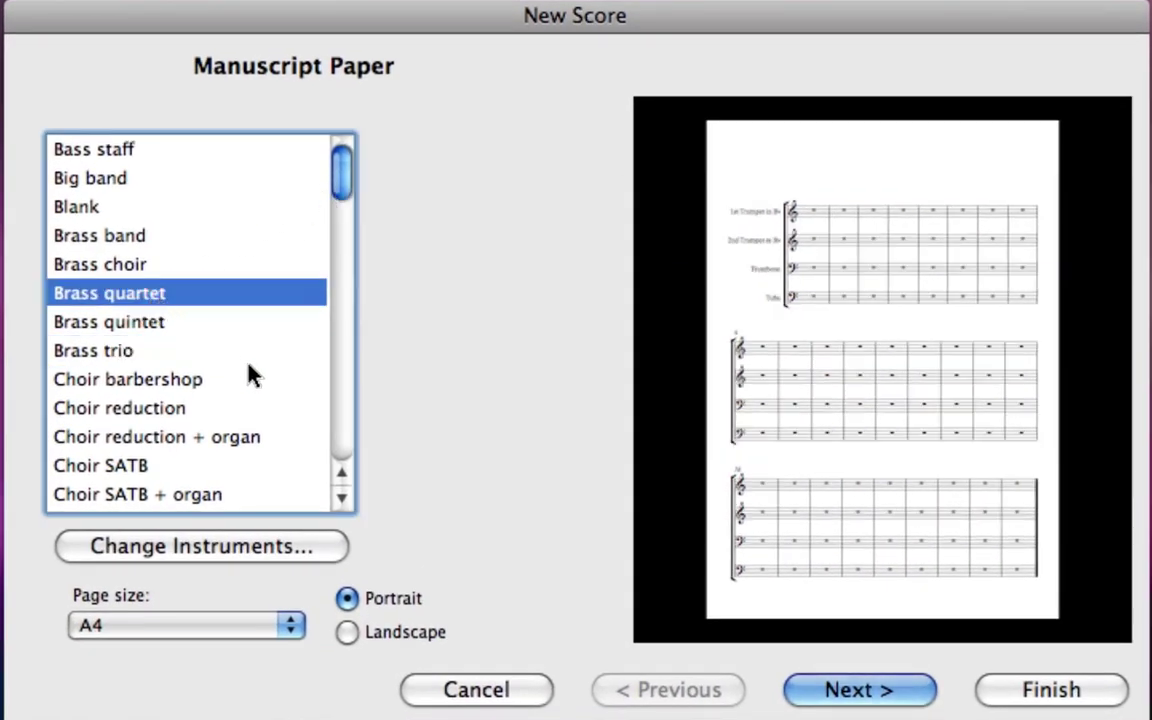
left_click(345, 411)
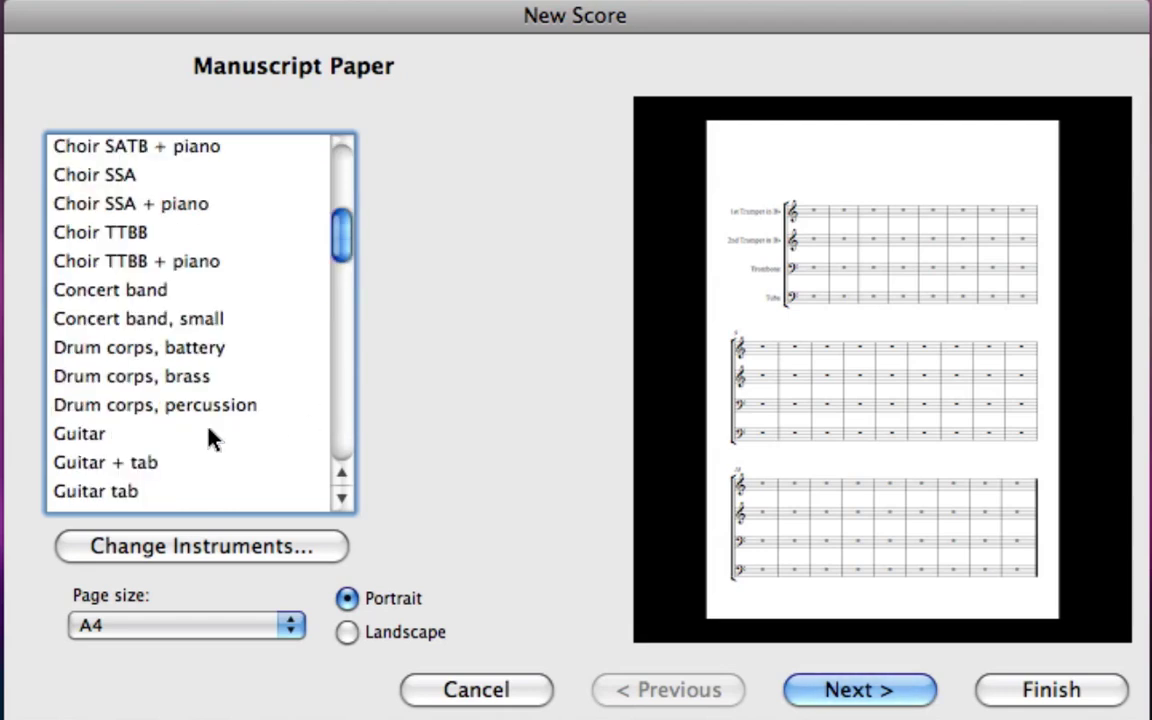
left_click(145, 418)
left_click(342, 427)
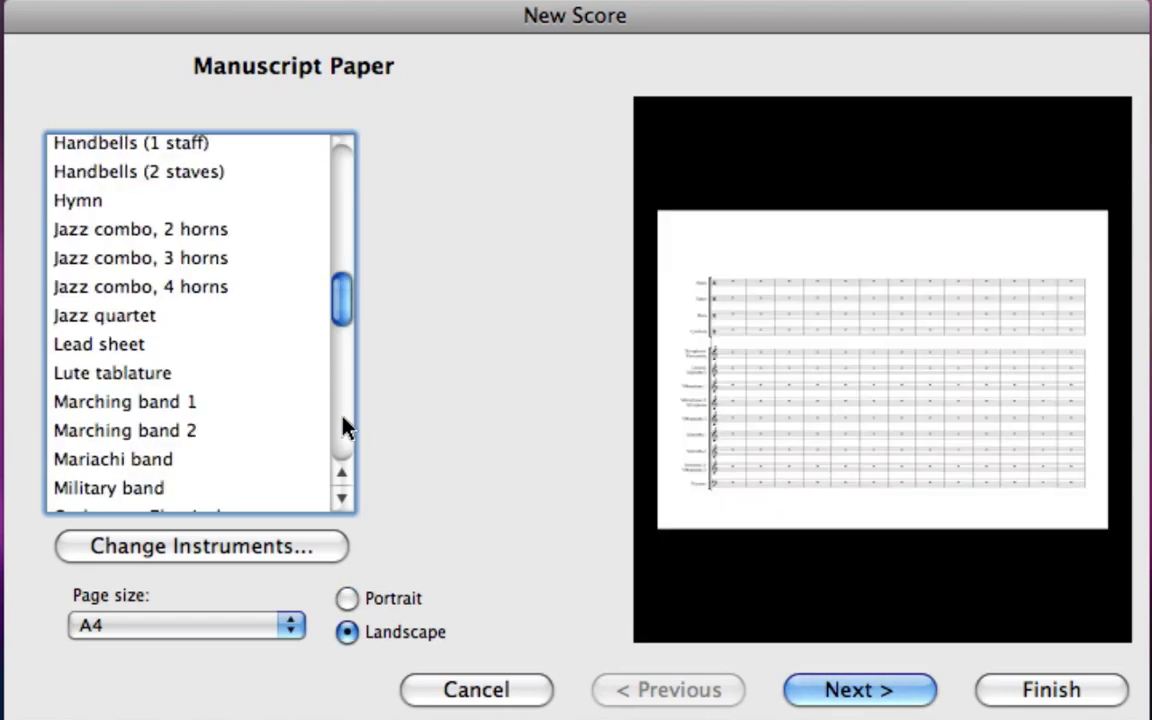
left_click(342, 427)
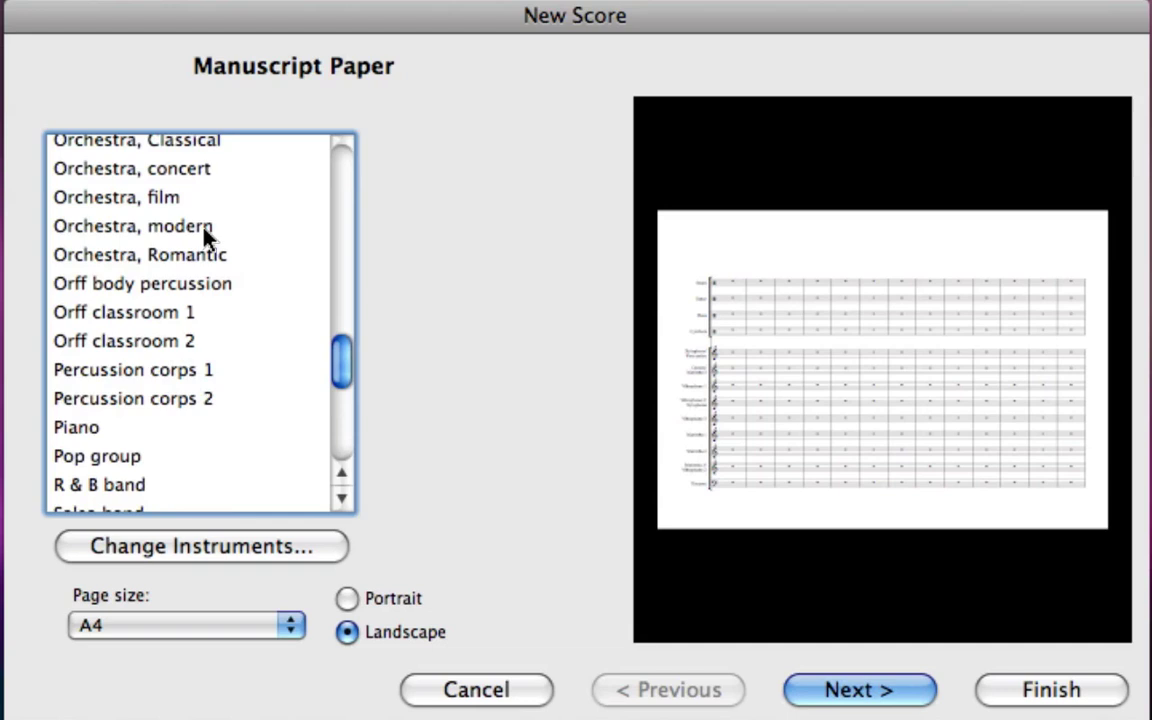
left_click(130, 148)
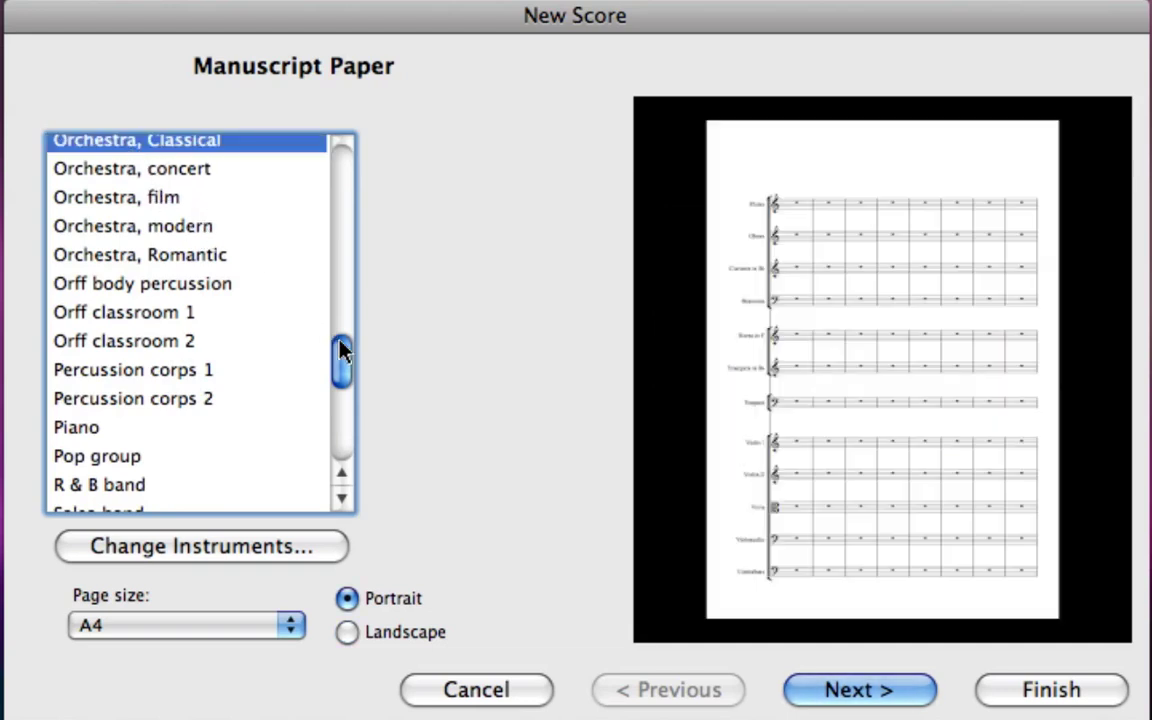
left_click_drag(345, 368, 320, 183)
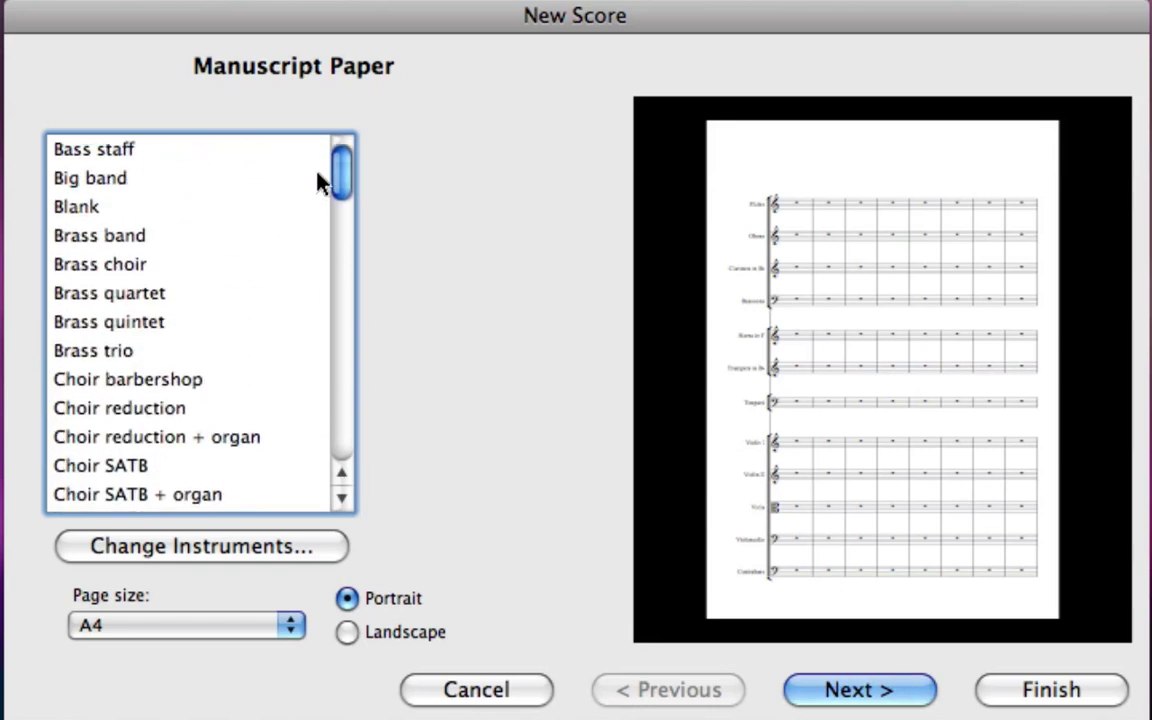
left_click(124, 207)
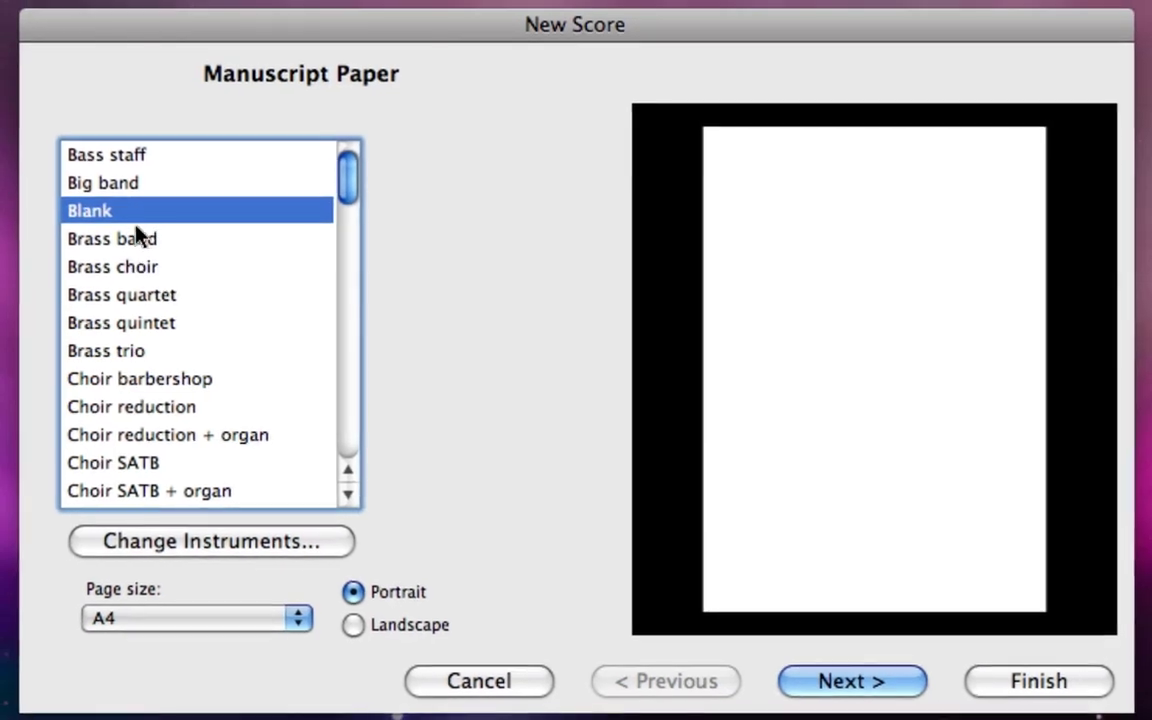
Open the instrument chooser and add Violin 1 and Violin 2 from the Strings family.
left_click(232, 547)
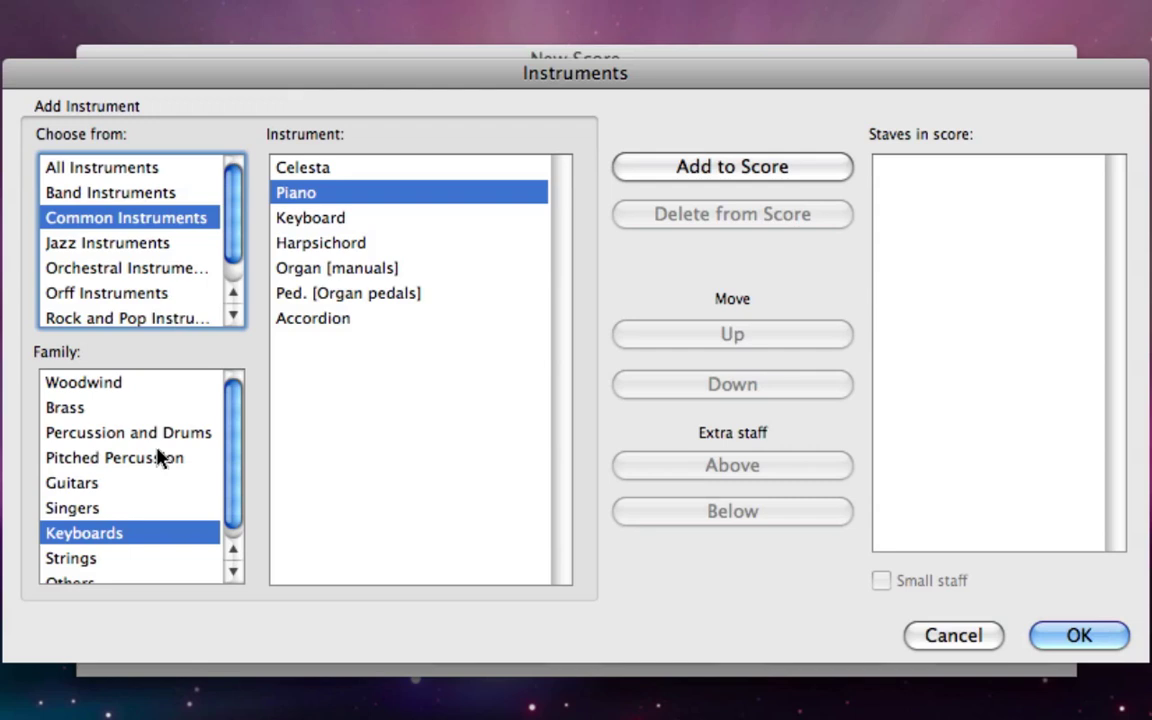
scroll(232, 425, "down", 1)
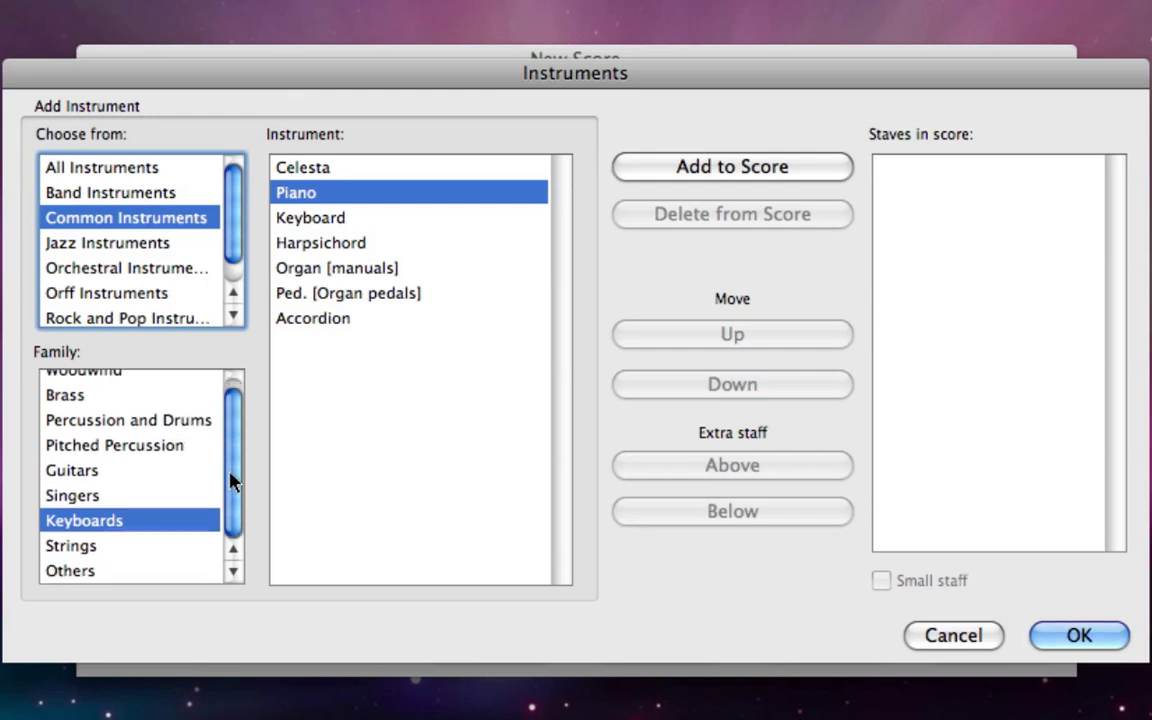
left_click(97, 553)
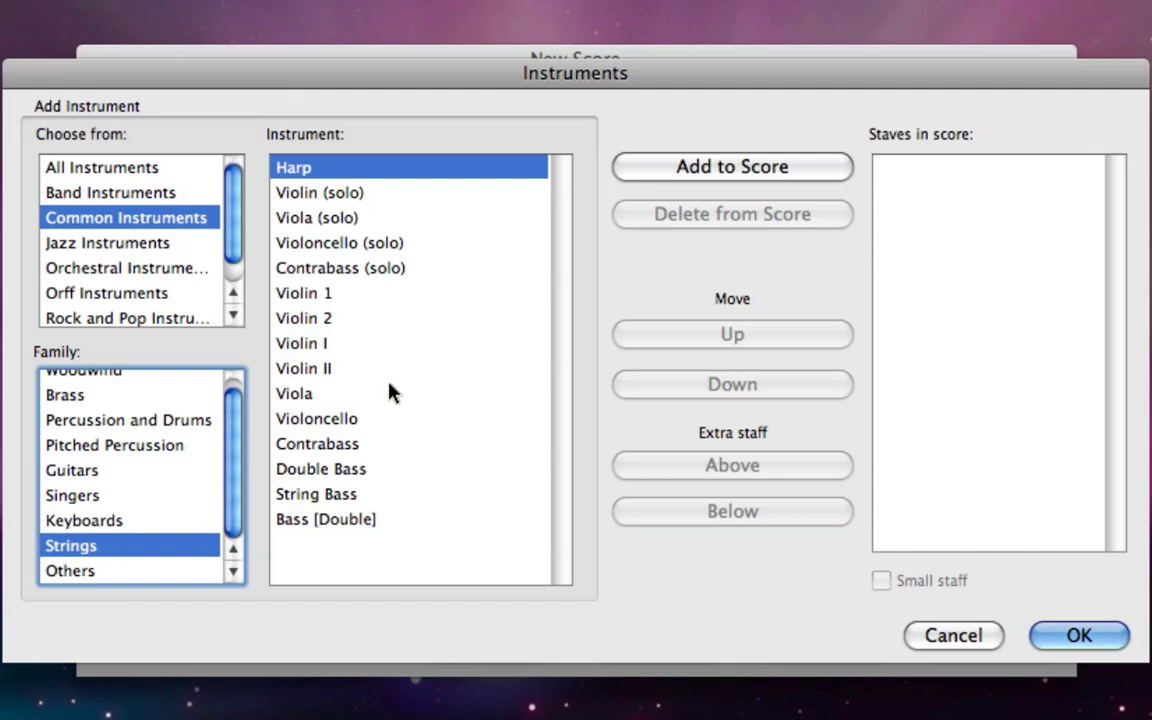
left_click(318, 293)
left_click(750, 170)
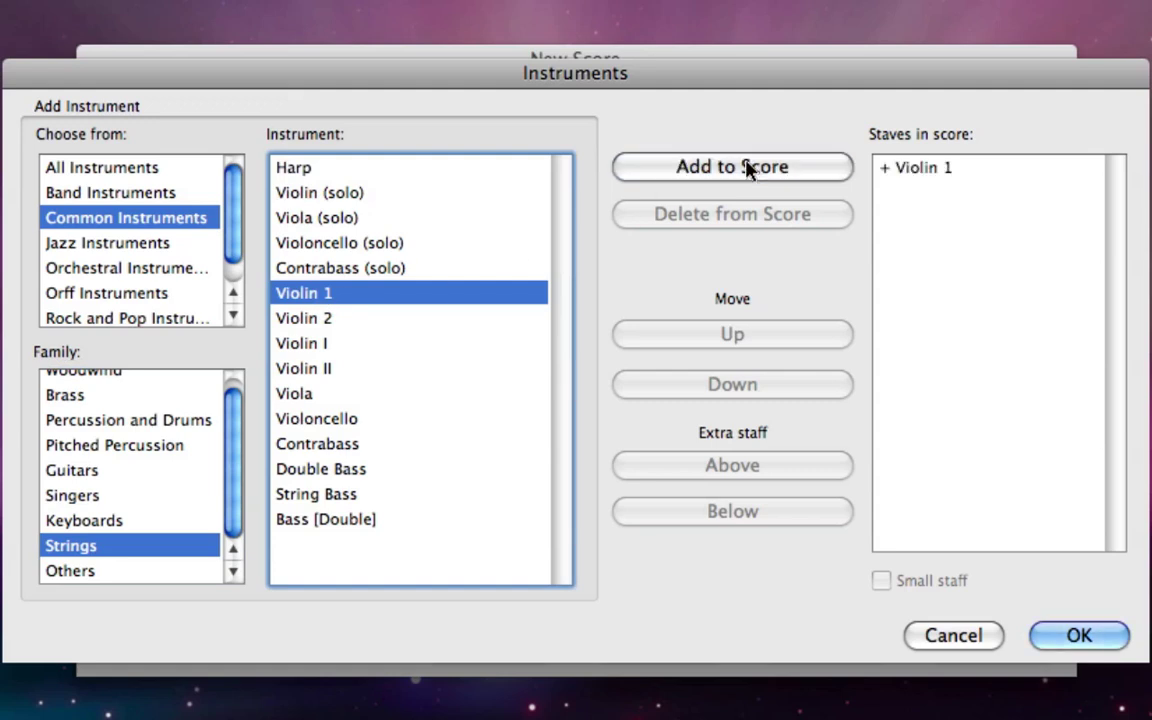
double_click(318, 320)
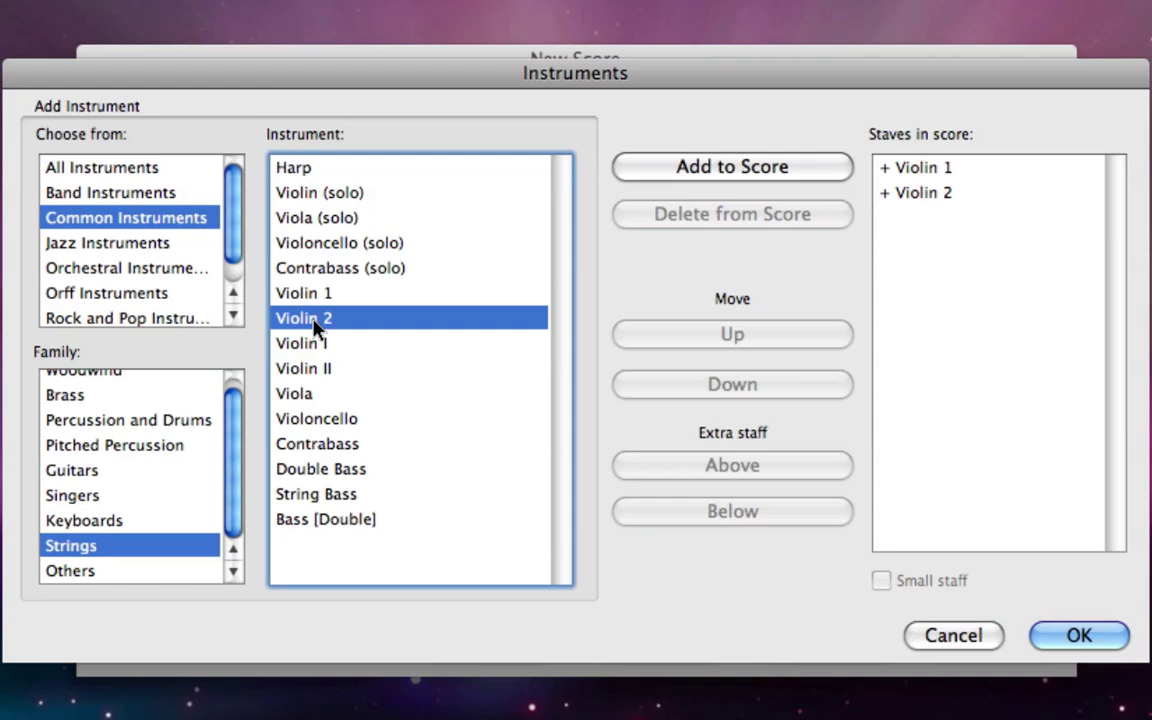
Multi-select Viola, Violoncello and Contrabass and add them to the score together.
left_click(302, 403)
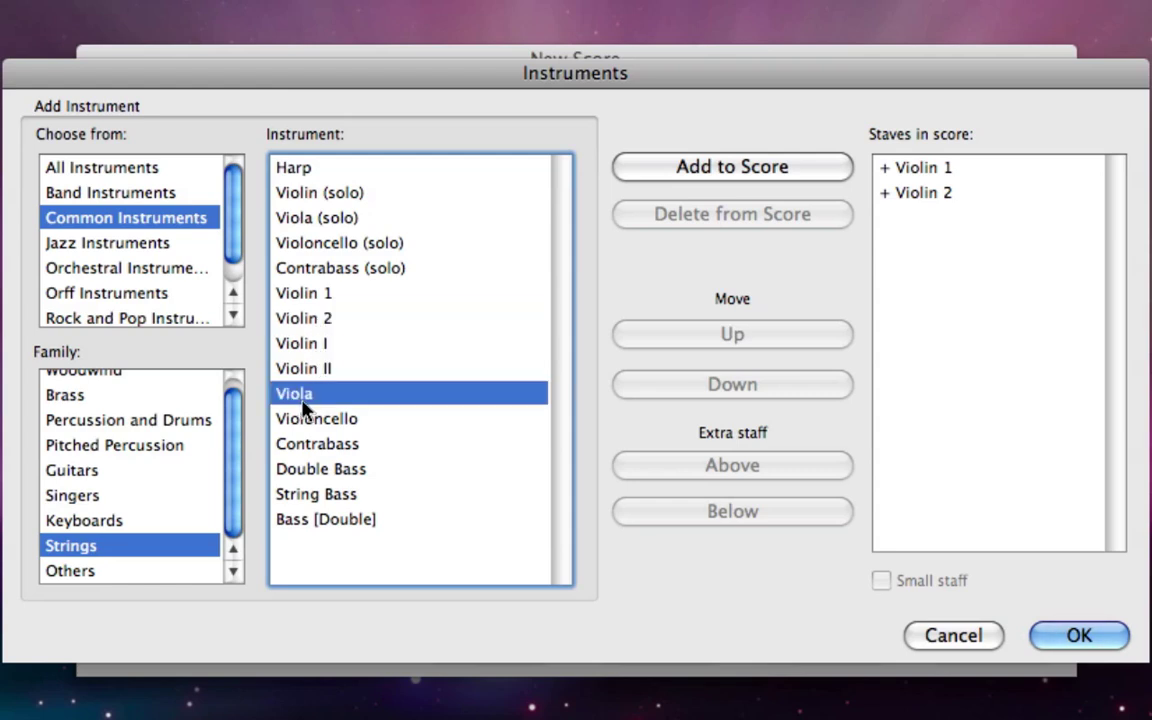
left_click(307, 420, "shift")
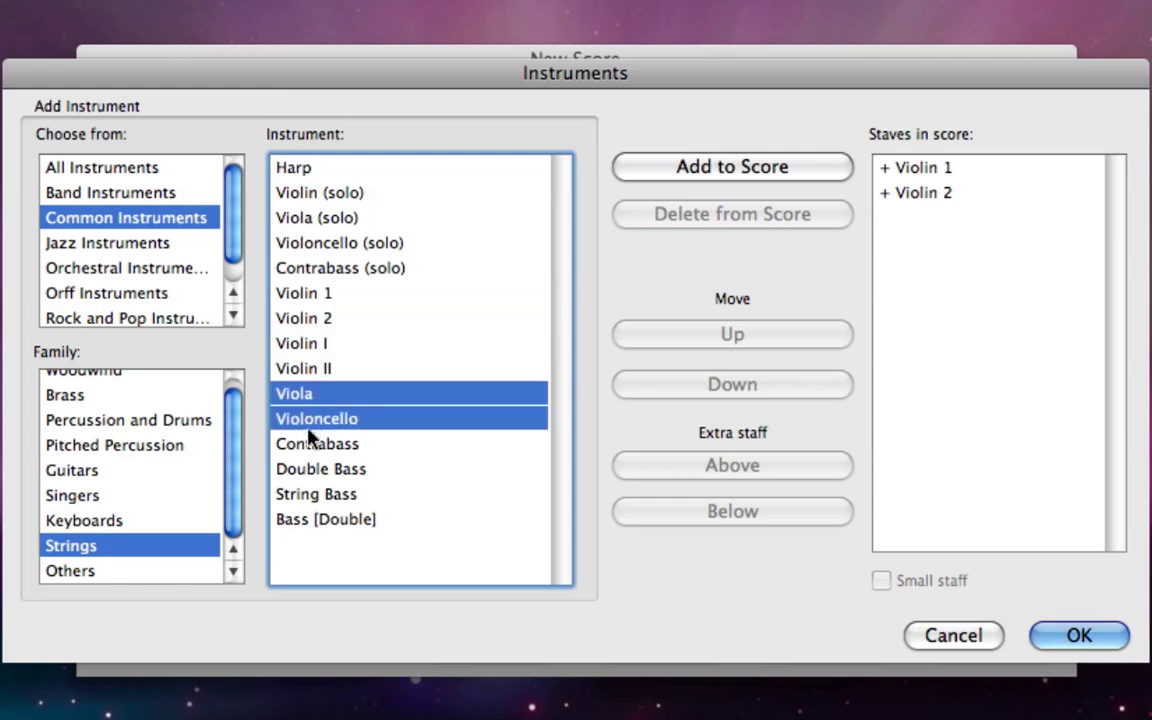
left_click(309, 443, "shift")
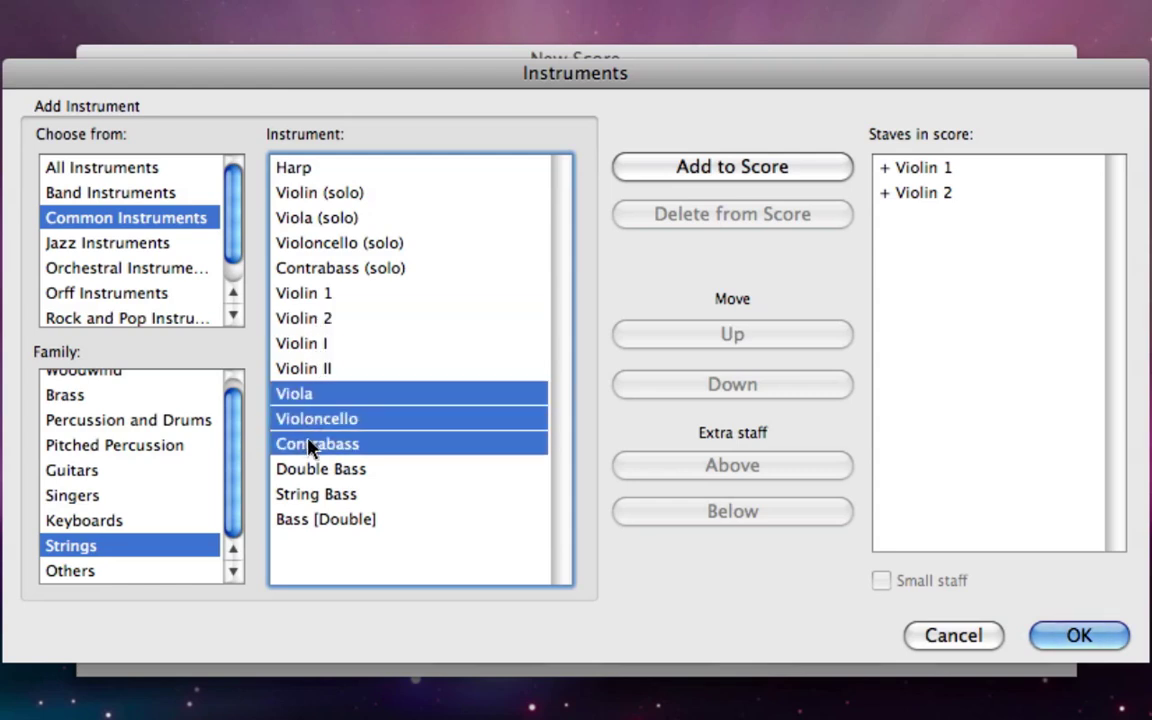
left_click(716, 172)
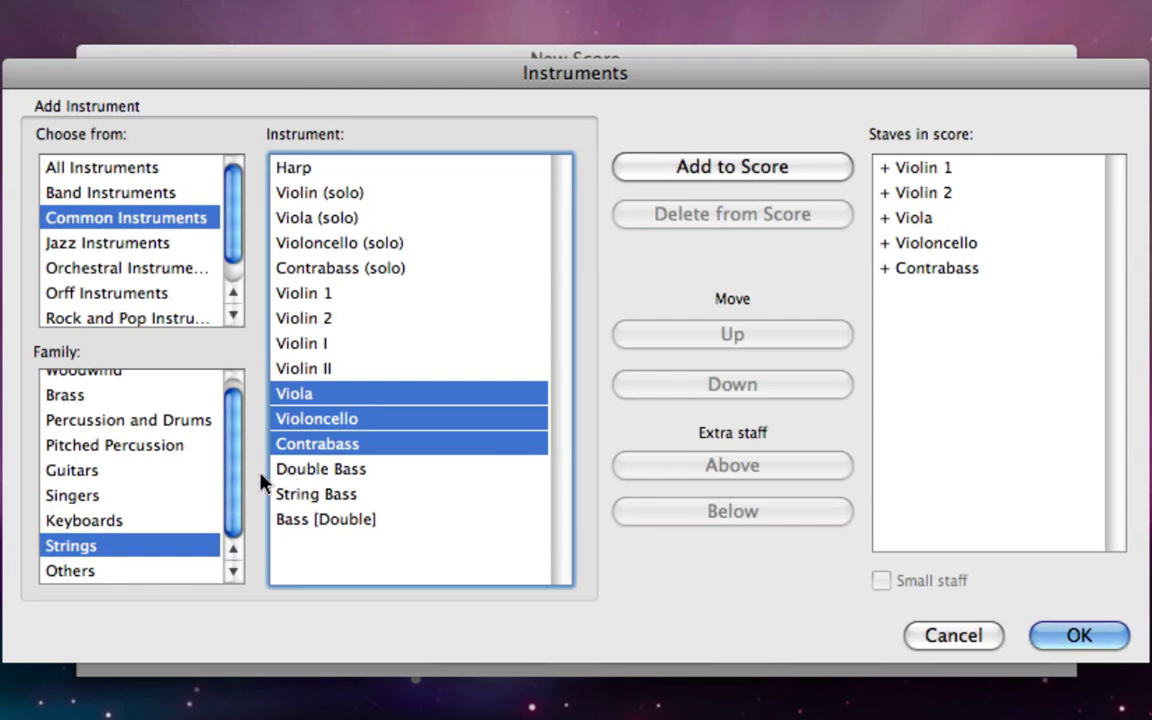
left_click_drag(238, 498, 232, 453)
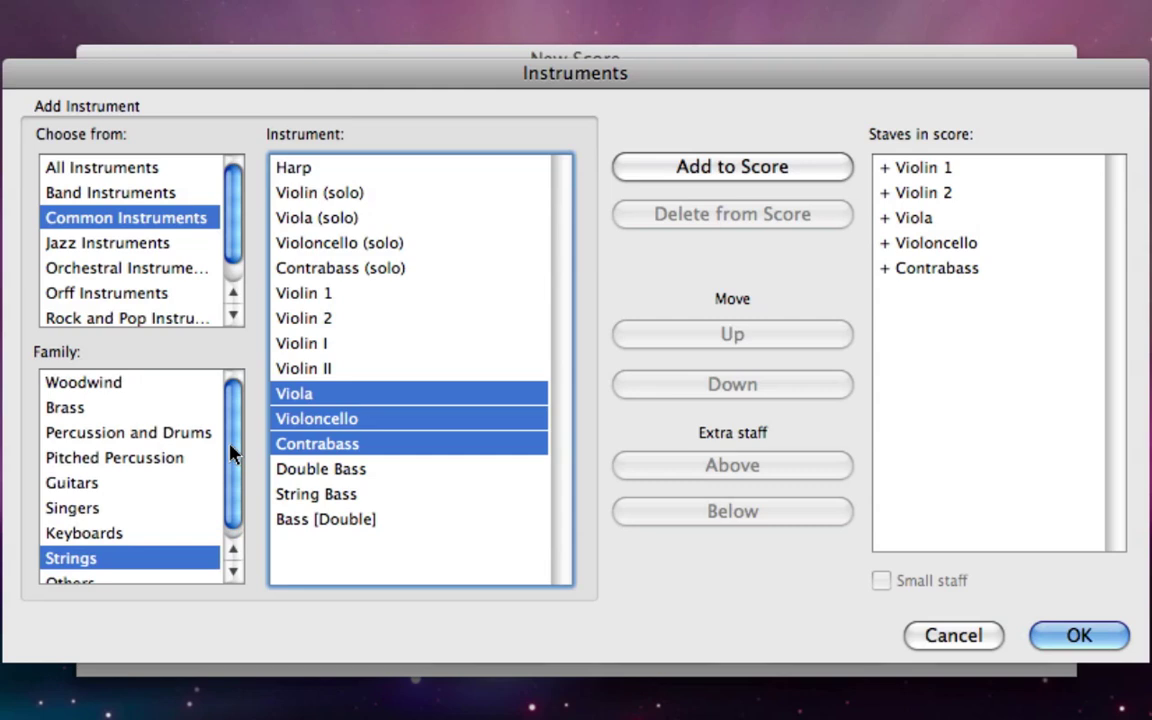
Add Flute, Oboe, Clarinet in Bb and Bassoon staves from the Woodwind family.
left_click(80, 386)
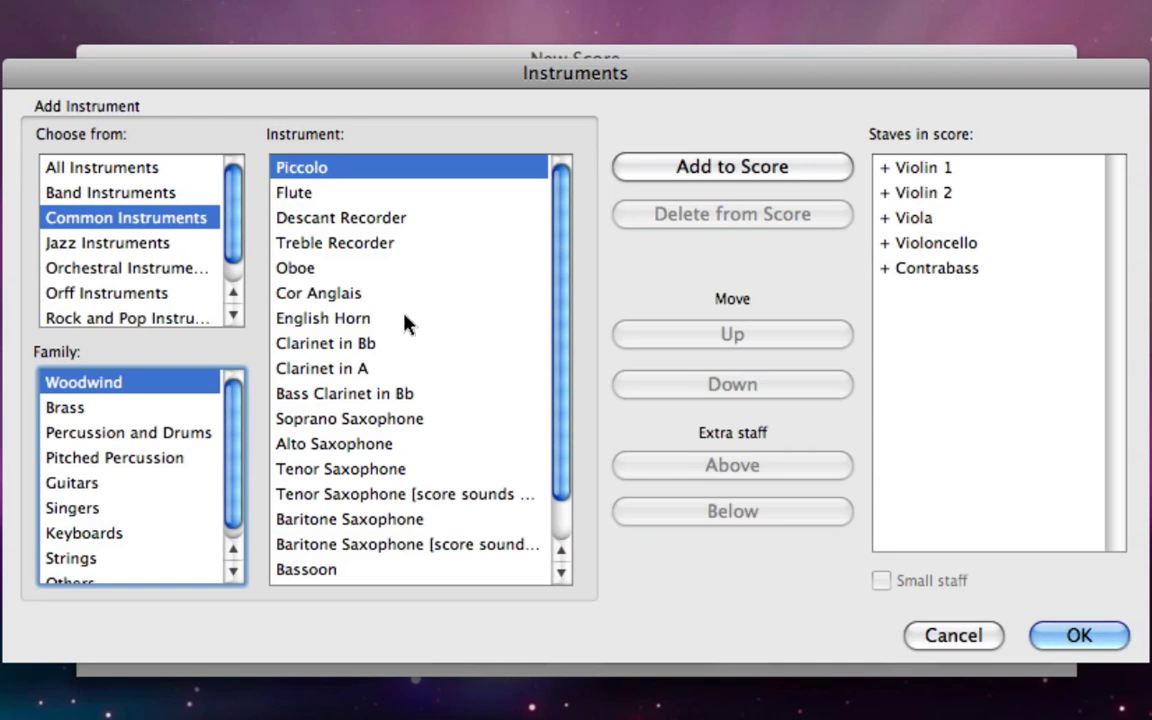
double_click(296, 192)
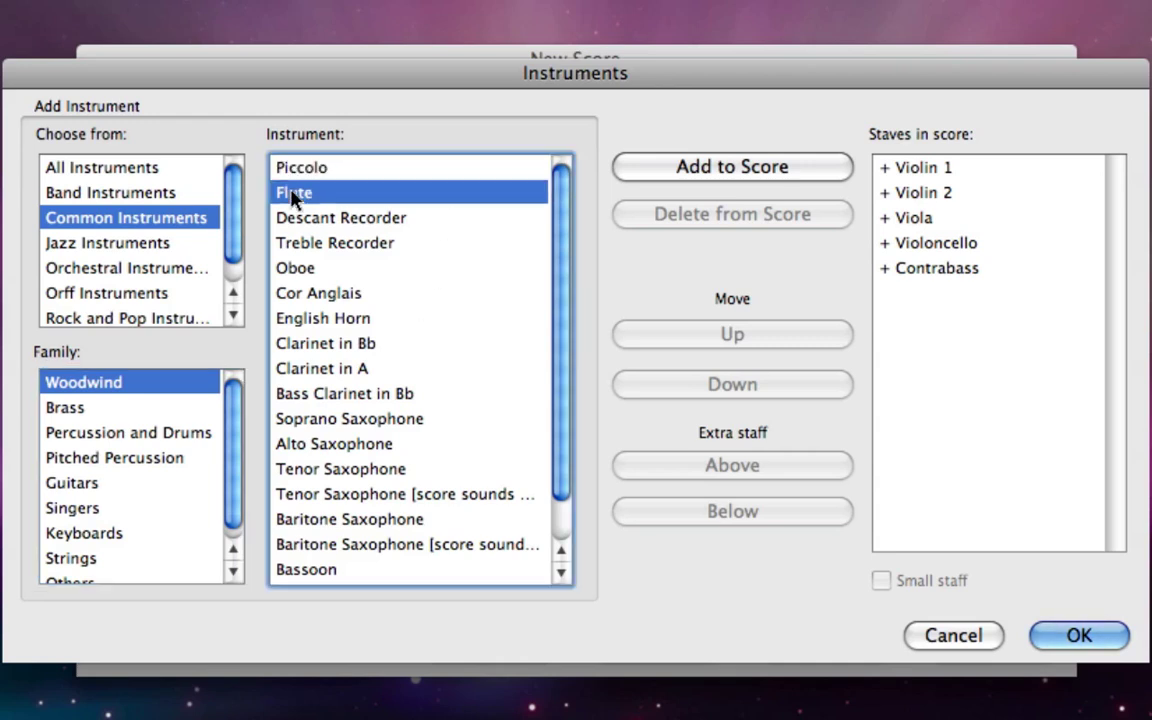
double_click(312, 270)
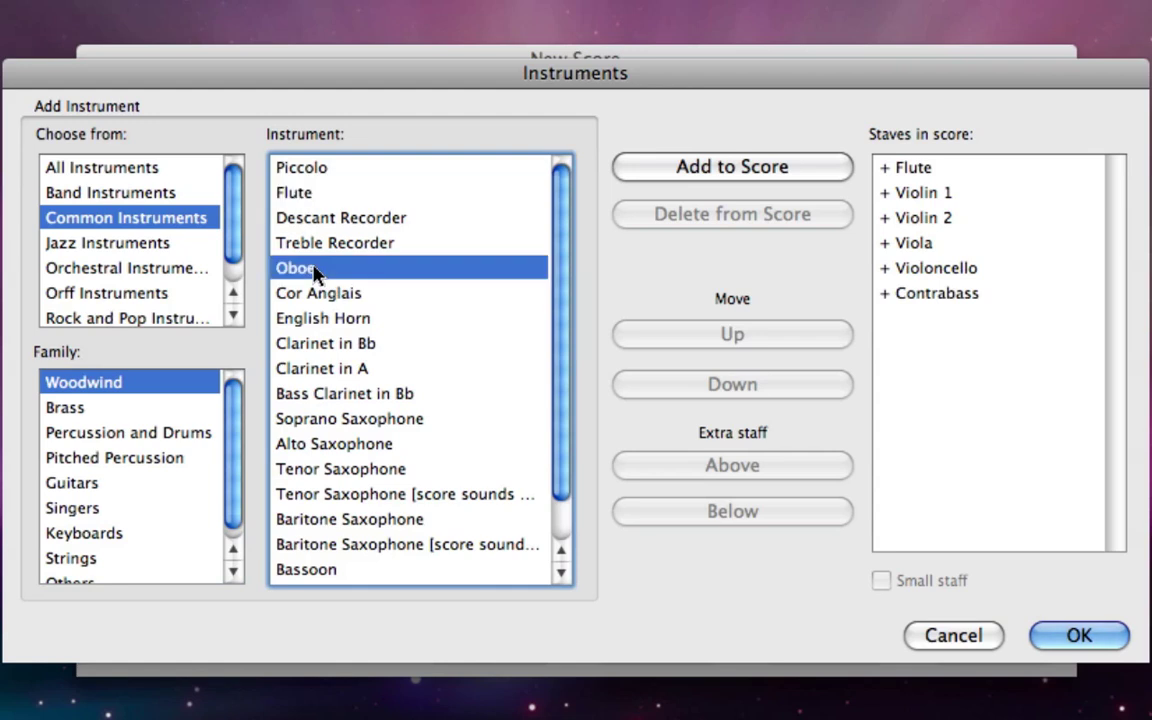
double_click(330, 345)
scroll(405, 450, "down", 2)
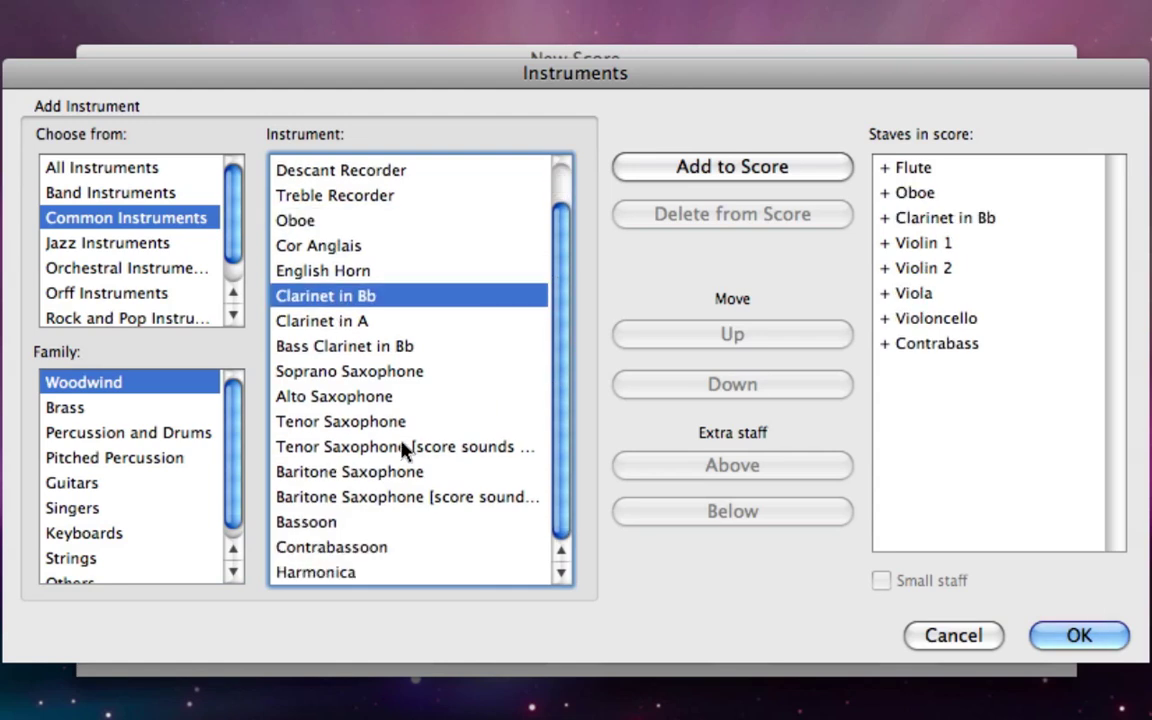
double_click(322, 522)
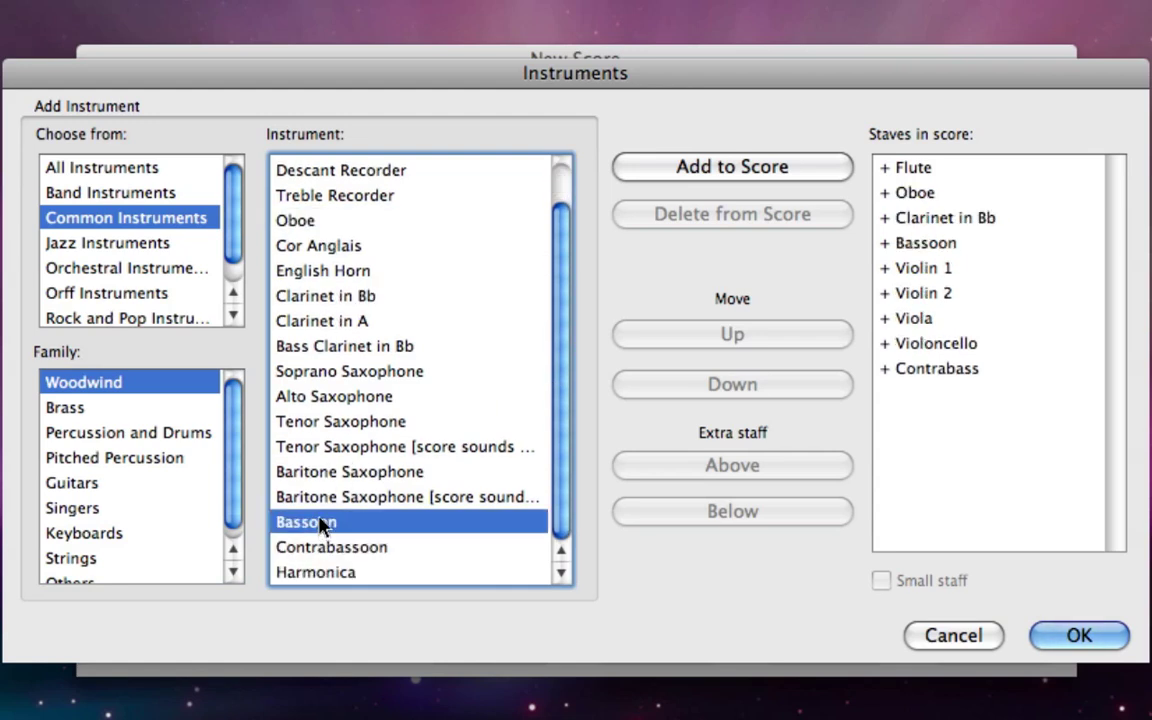
Move the Bassoon staff above Clarinet in Bb, then back below it.
left_click(944, 250)
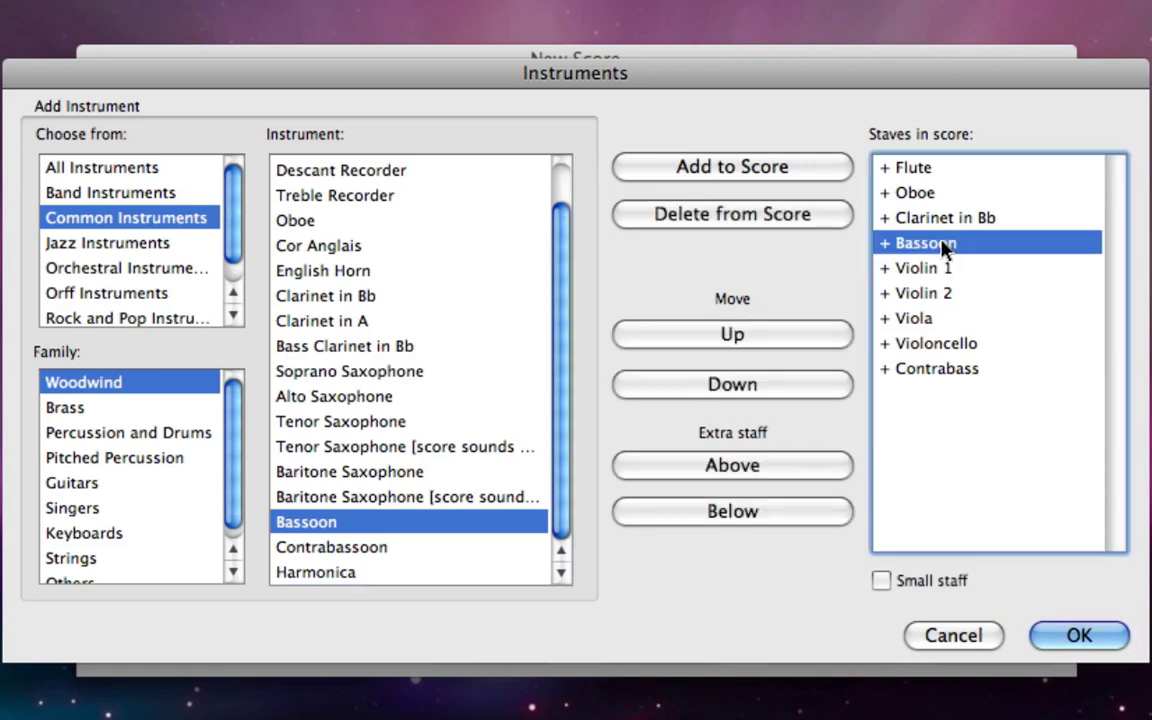
left_click(736, 335)
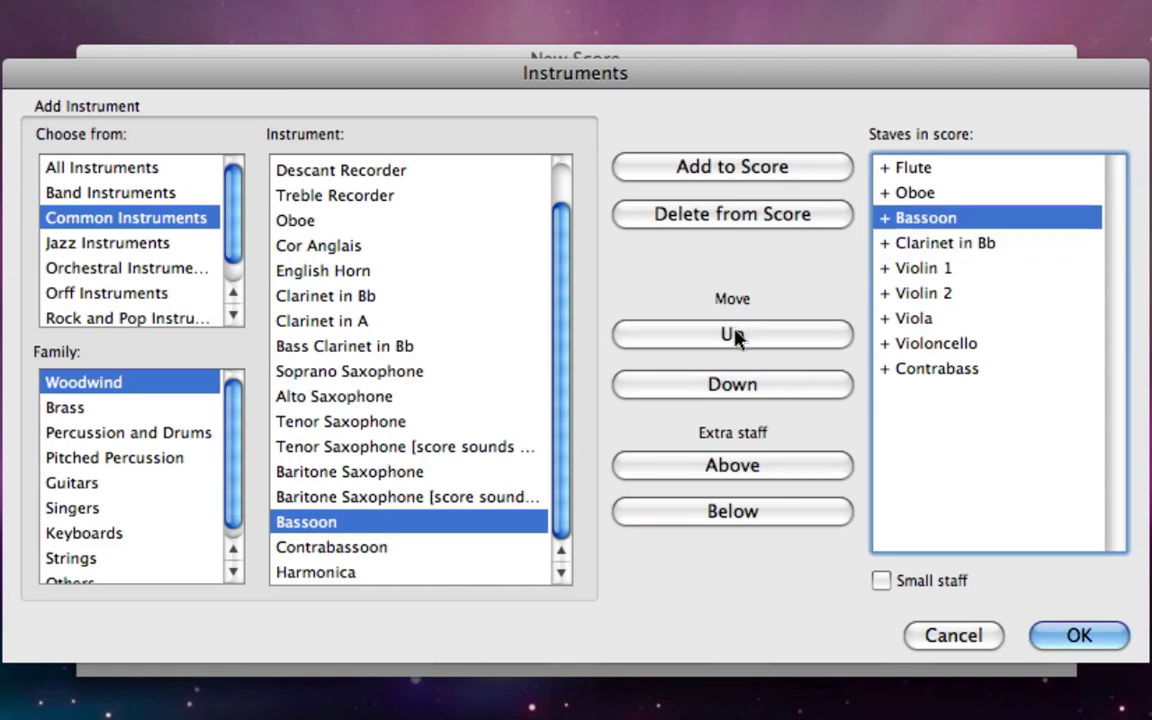
left_click(745, 387)
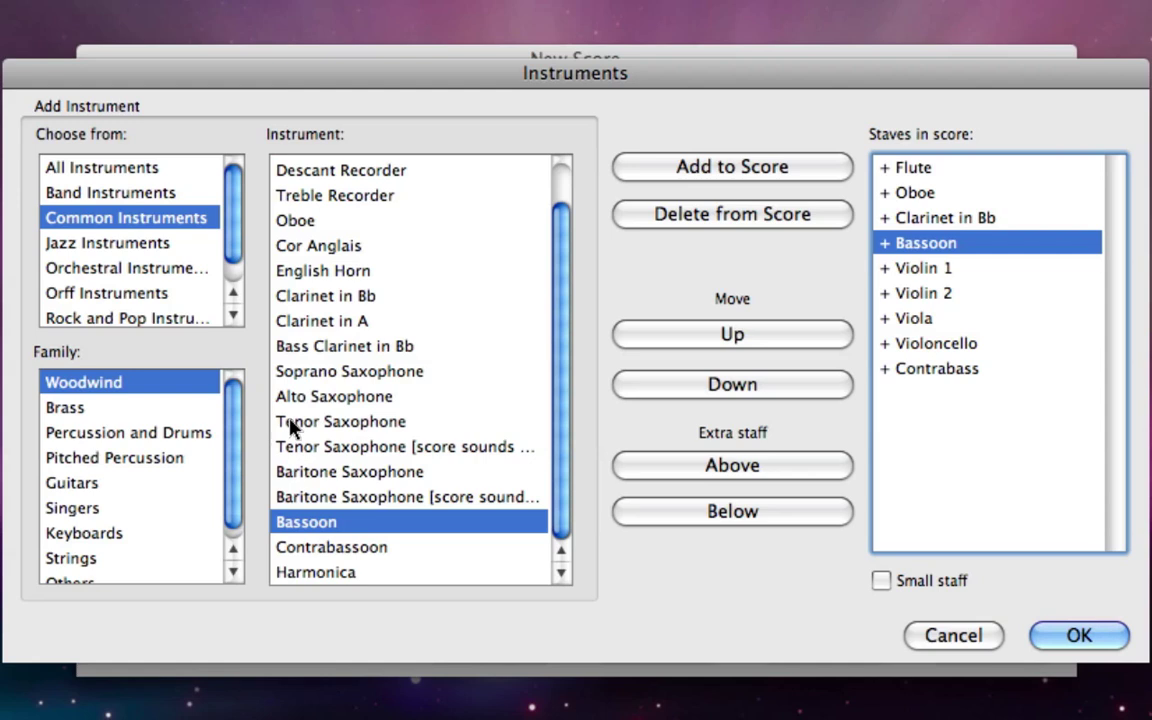
Add a Trumpet in Eb staff from All Instruments > Brass and confirm the line-up.
left_click(92, 410)
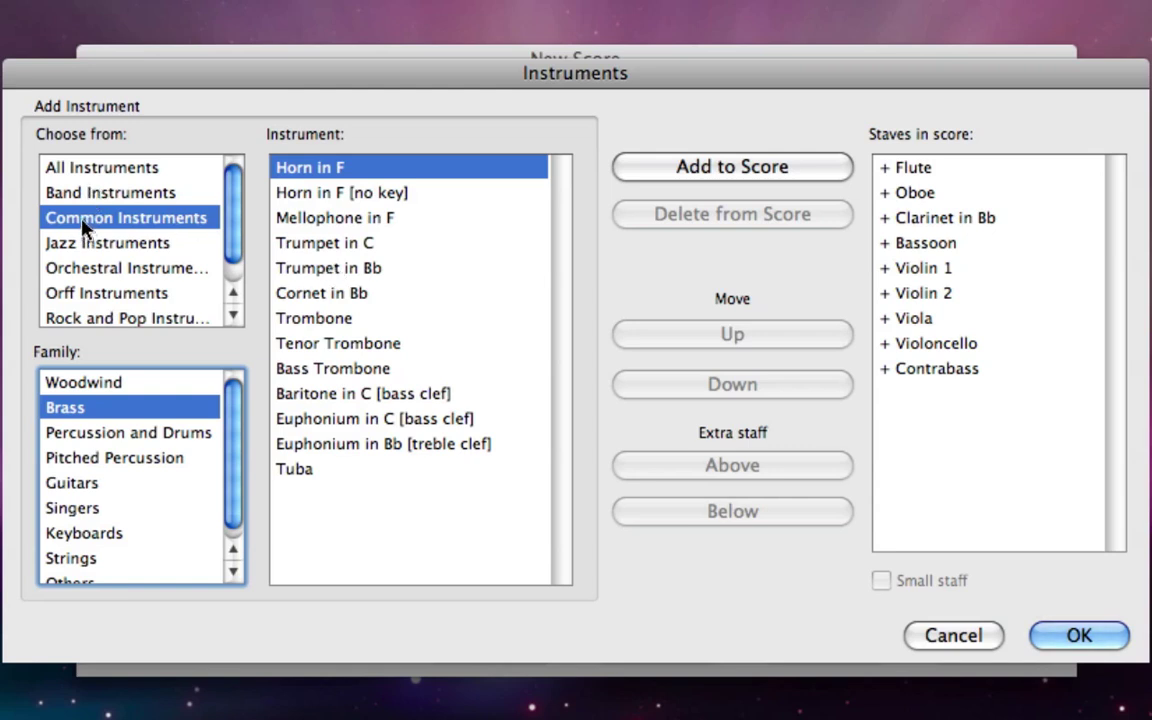
left_click(124, 169)
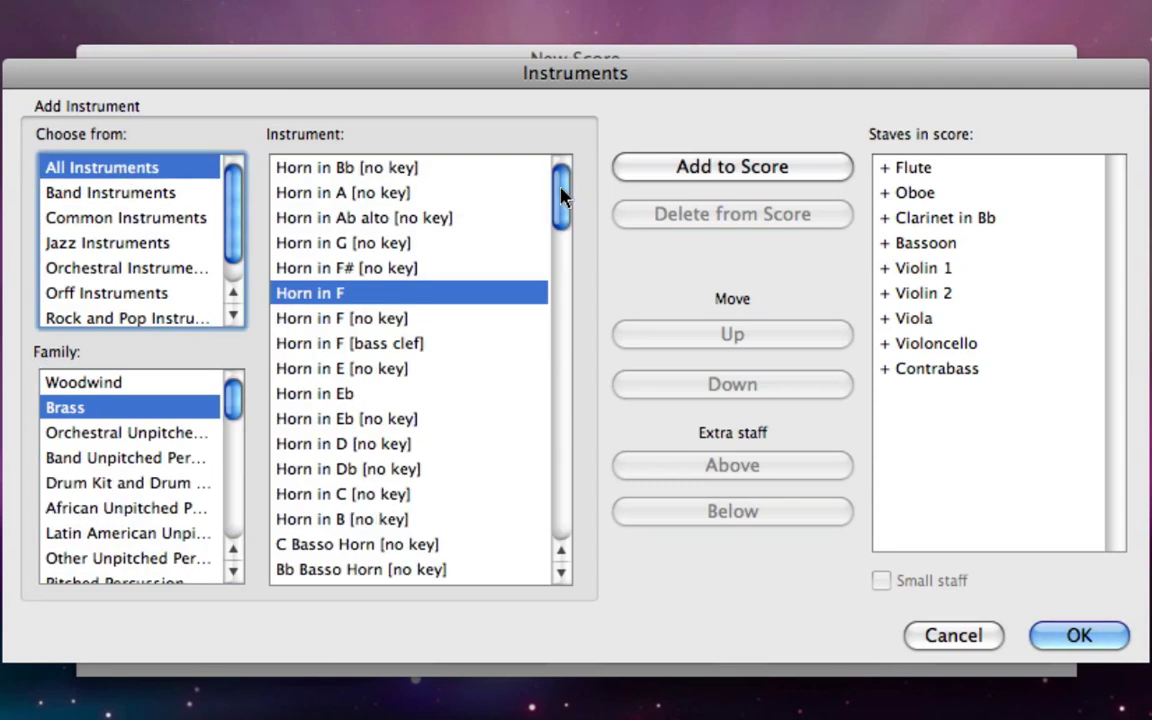
left_click_drag(561, 194, 558, 348)
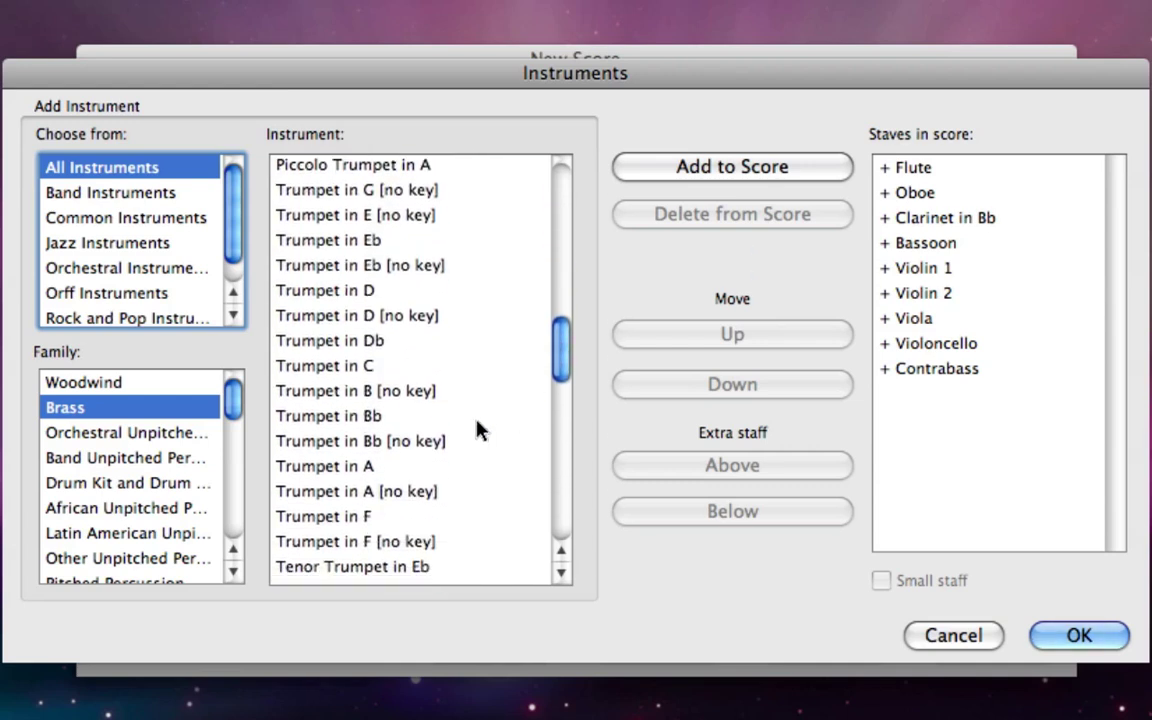
double_click(333, 242)
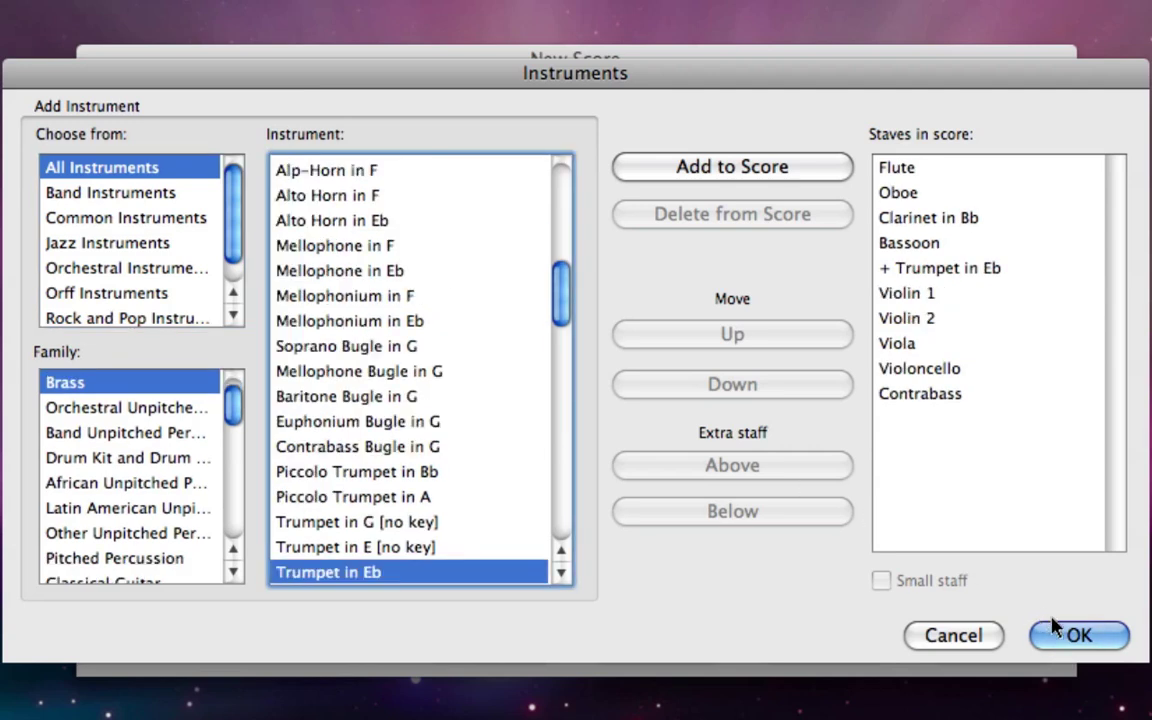
left_click(1060, 632)
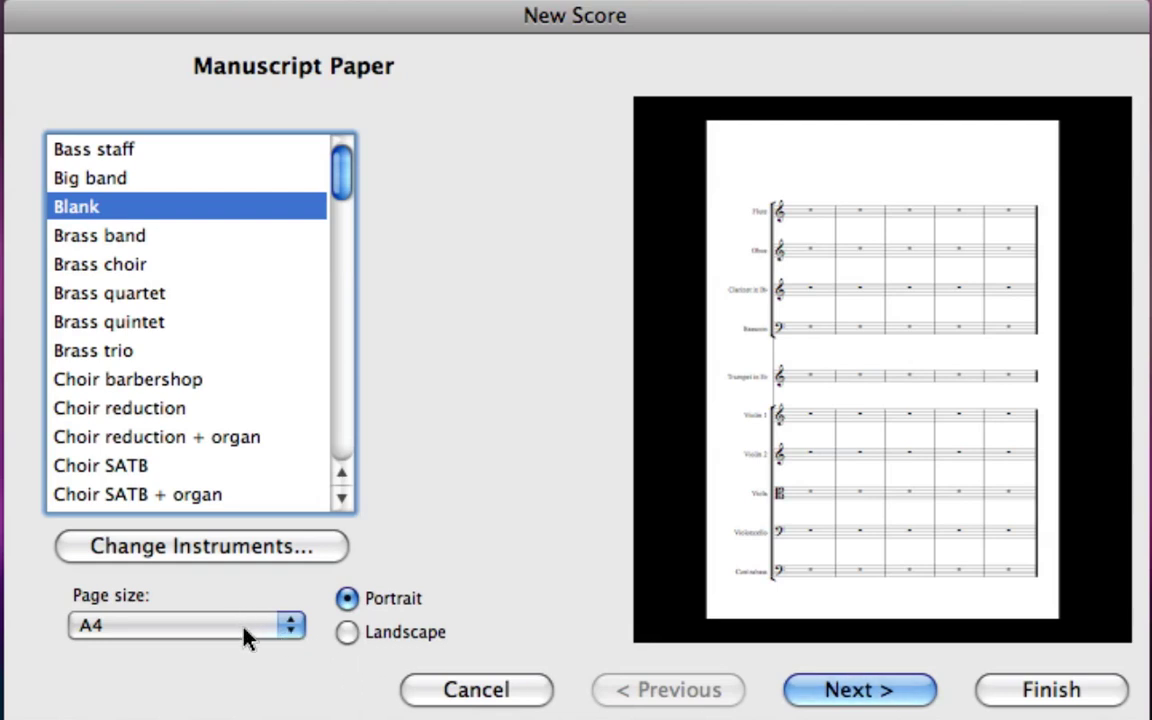
Switch the A4 page to landscape orientation and advance to the House Style page.
left_click(350, 634)
left_click(401, 599)
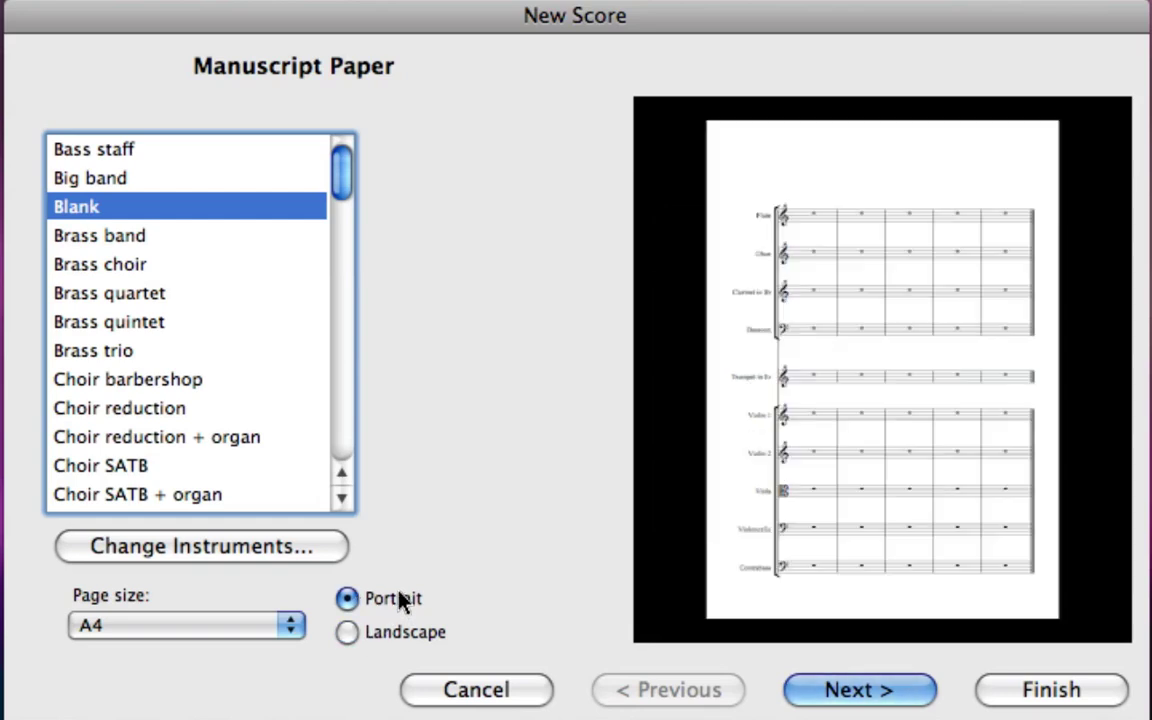
left_click(398, 640)
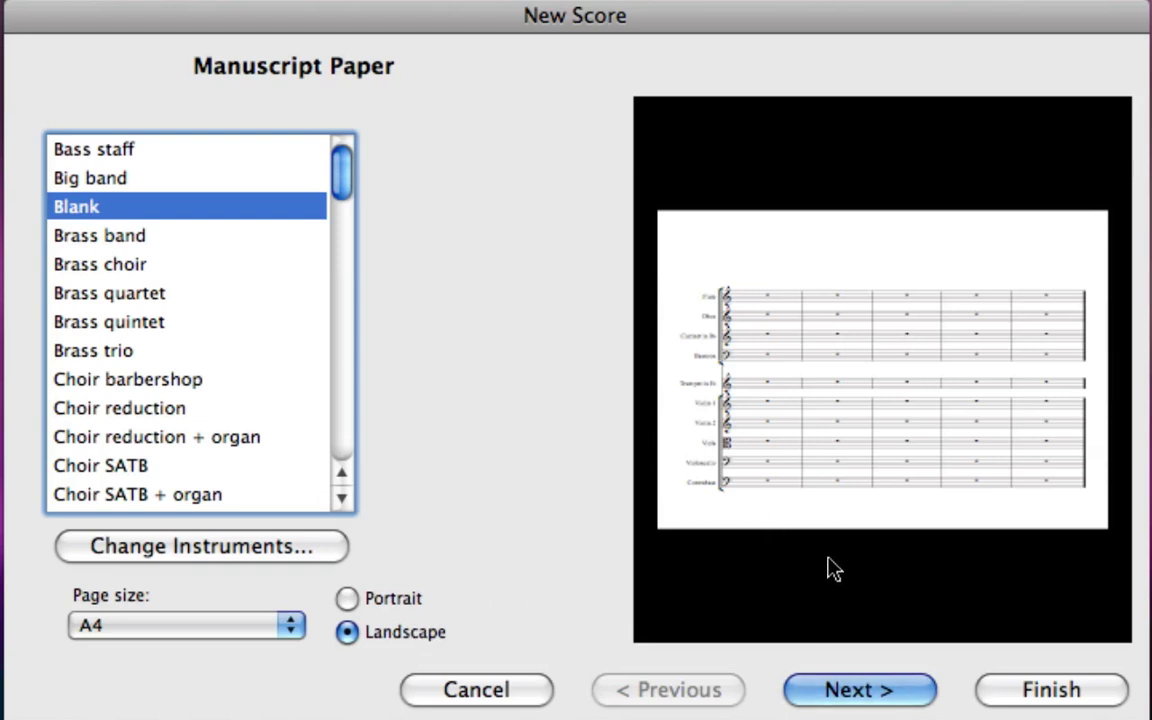
left_click(860, 690)
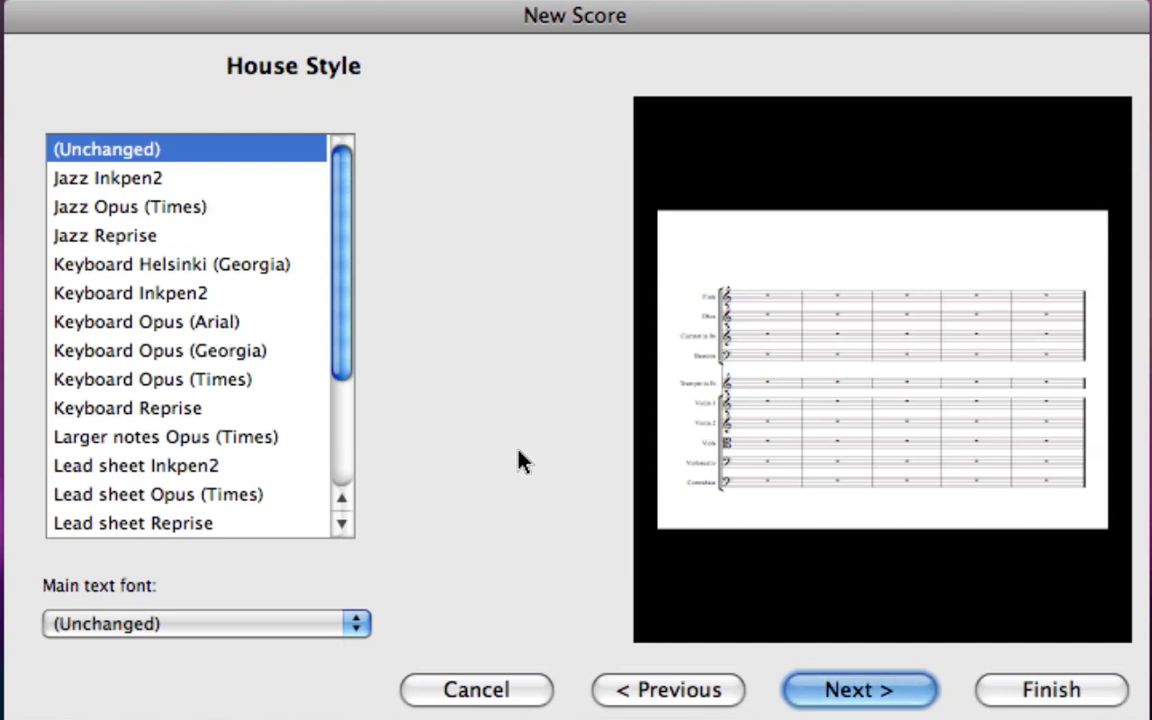
Keep House Style as (Unchanged) and advance to the Time Signature and Tempo page.
left_click(855, 692)
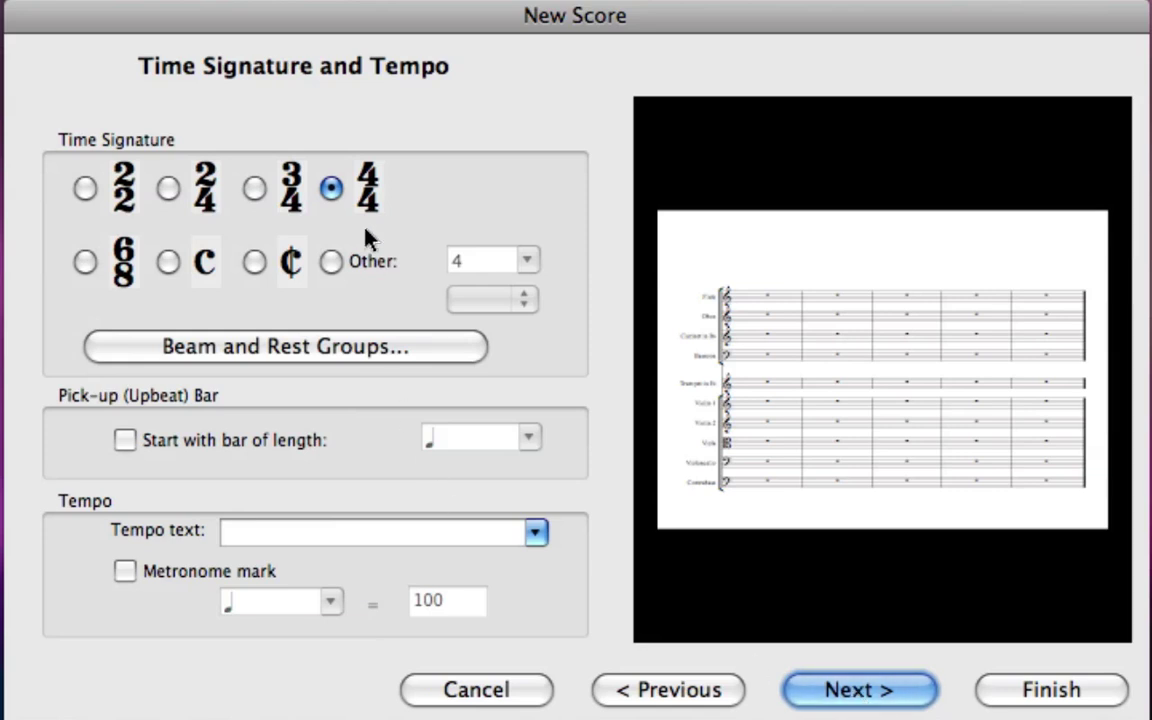
Choose 3/4 time, enter 'Allegro con brio' as tempo text, and tick Metronome mark.
left_click(254, 189)
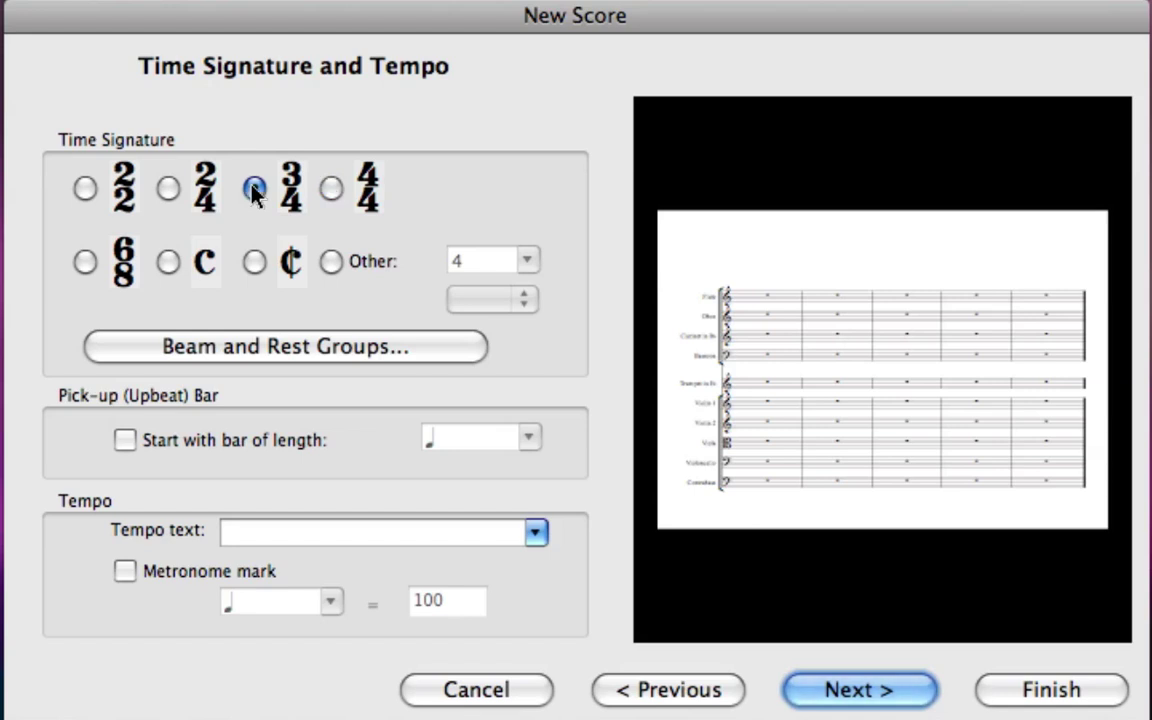
left_click(270, 535)
type("A")
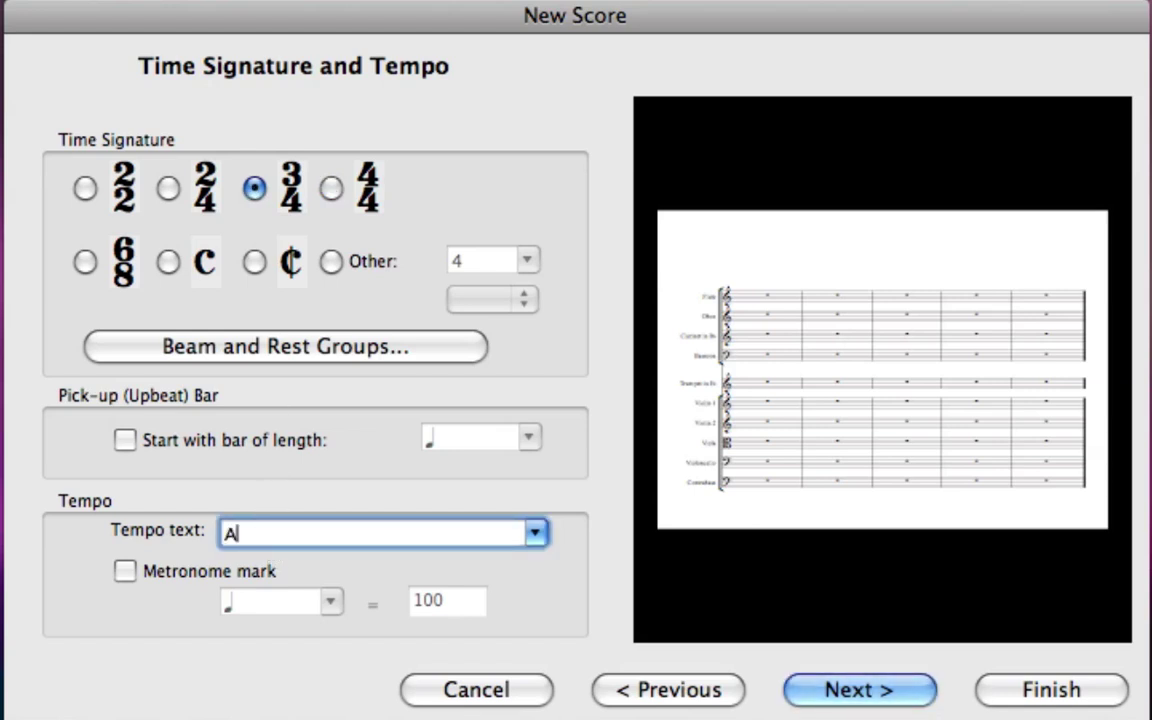
type("llegro ")
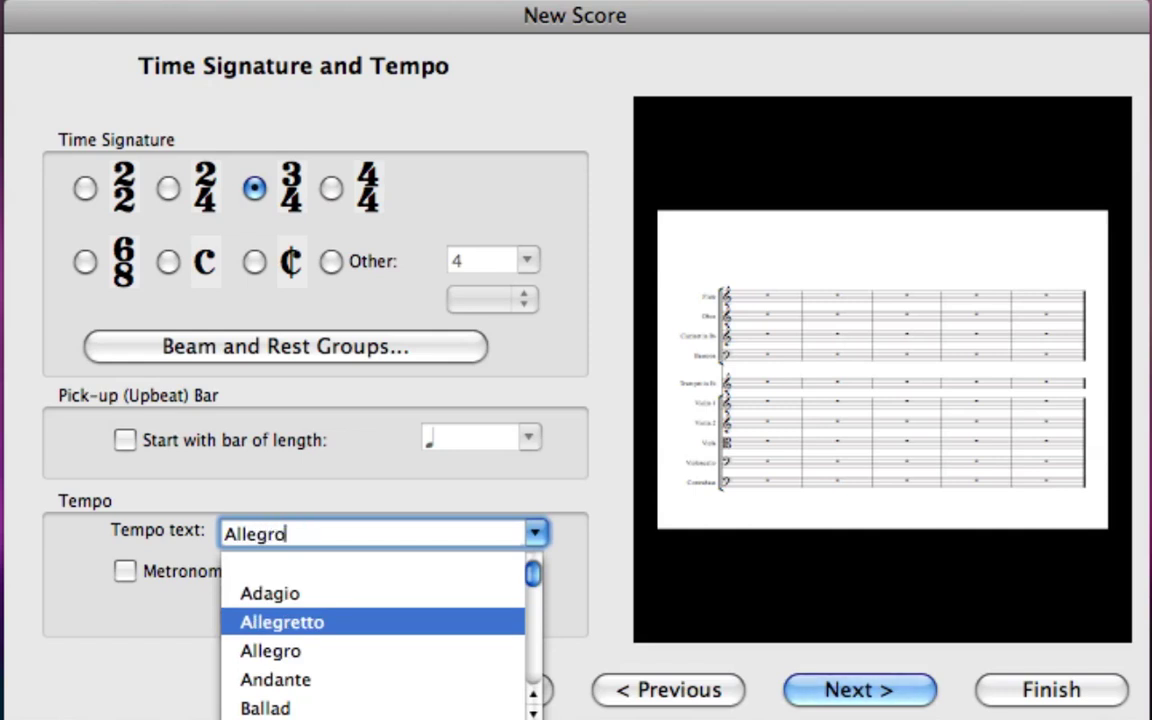
type("con ")
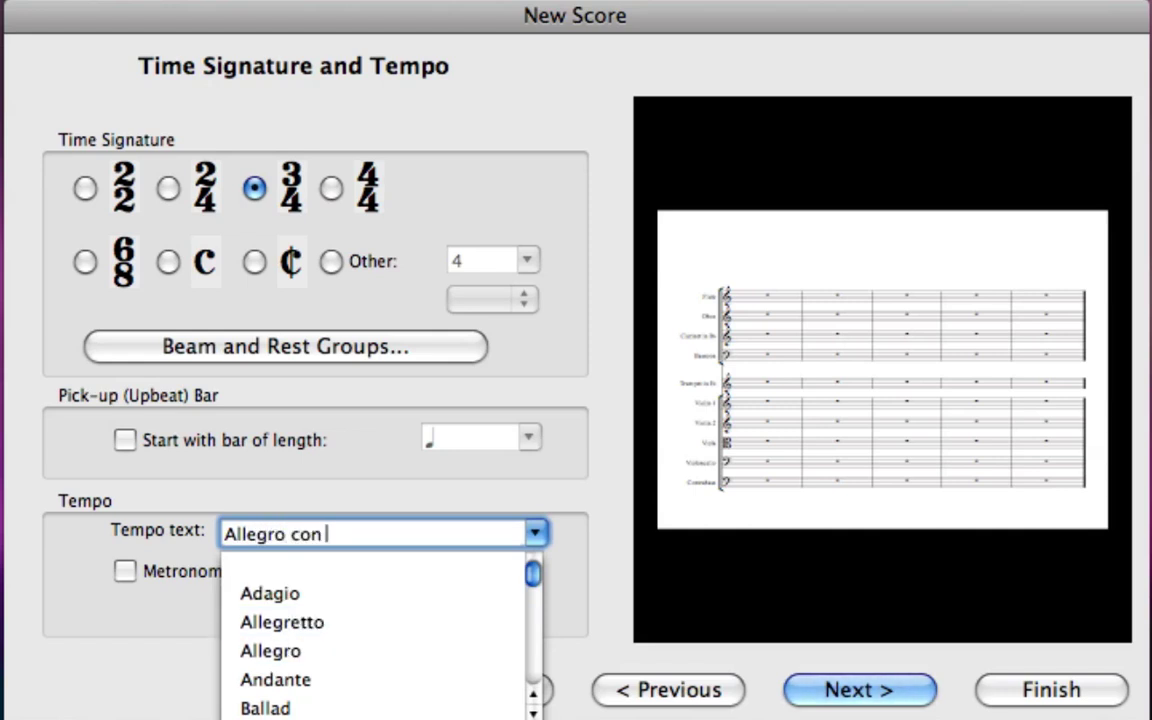
type("brio")
left_click(312, 468)
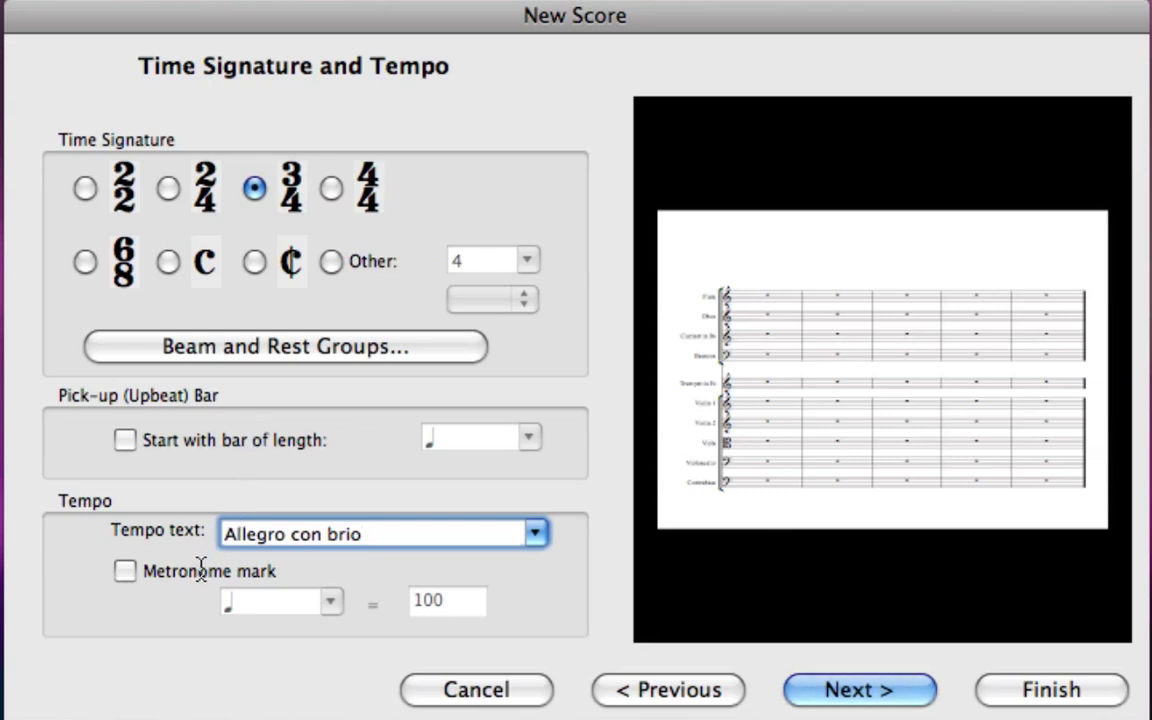
left_click(124, 572)
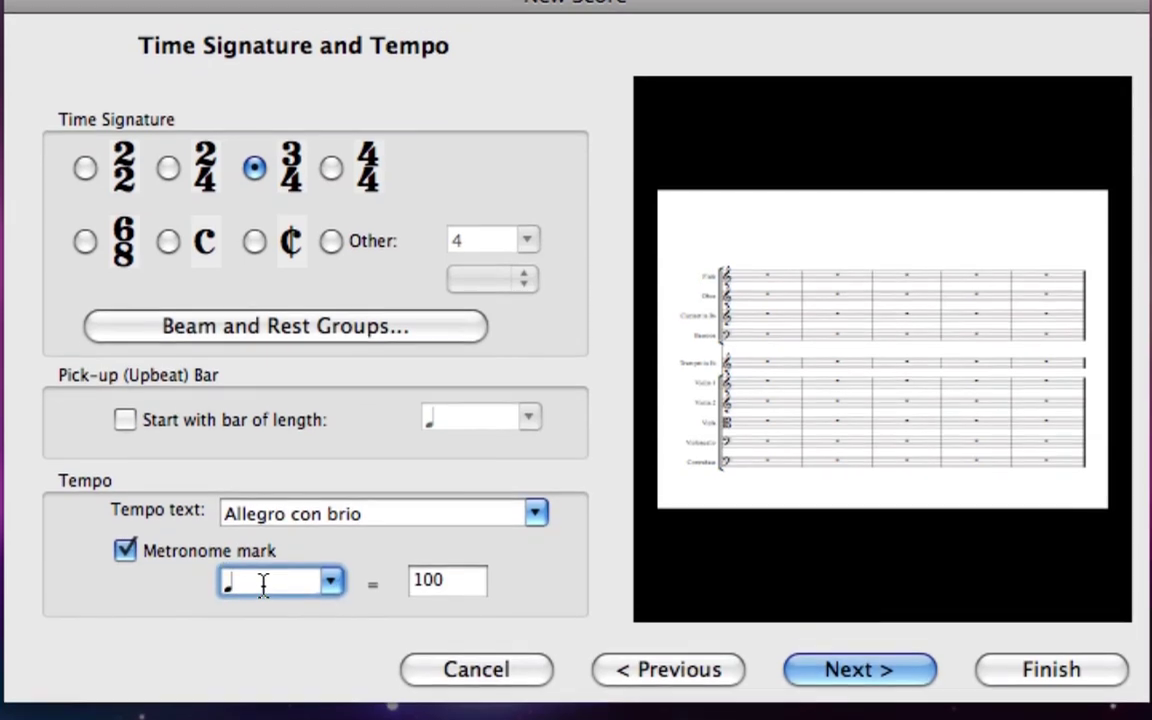
Change the metronome mark to dotted half note = 60 and advance to Key Signature.
key("BackSpace")
left_click(330, 540)
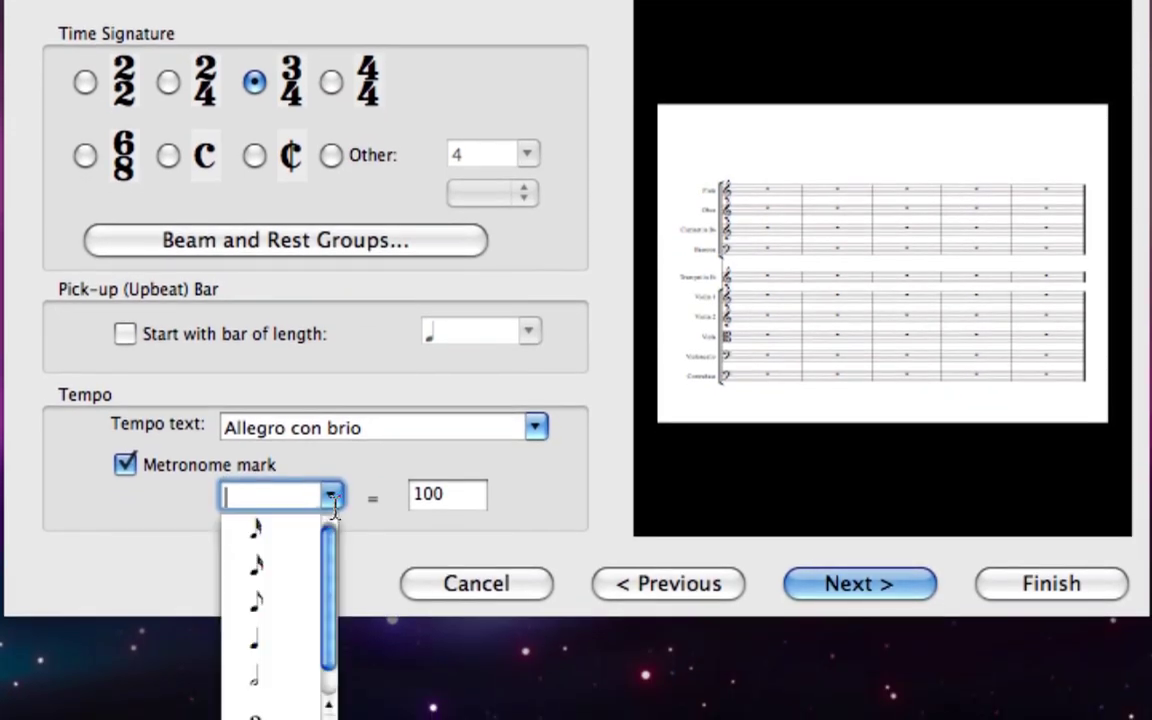
left_click(258, 683)
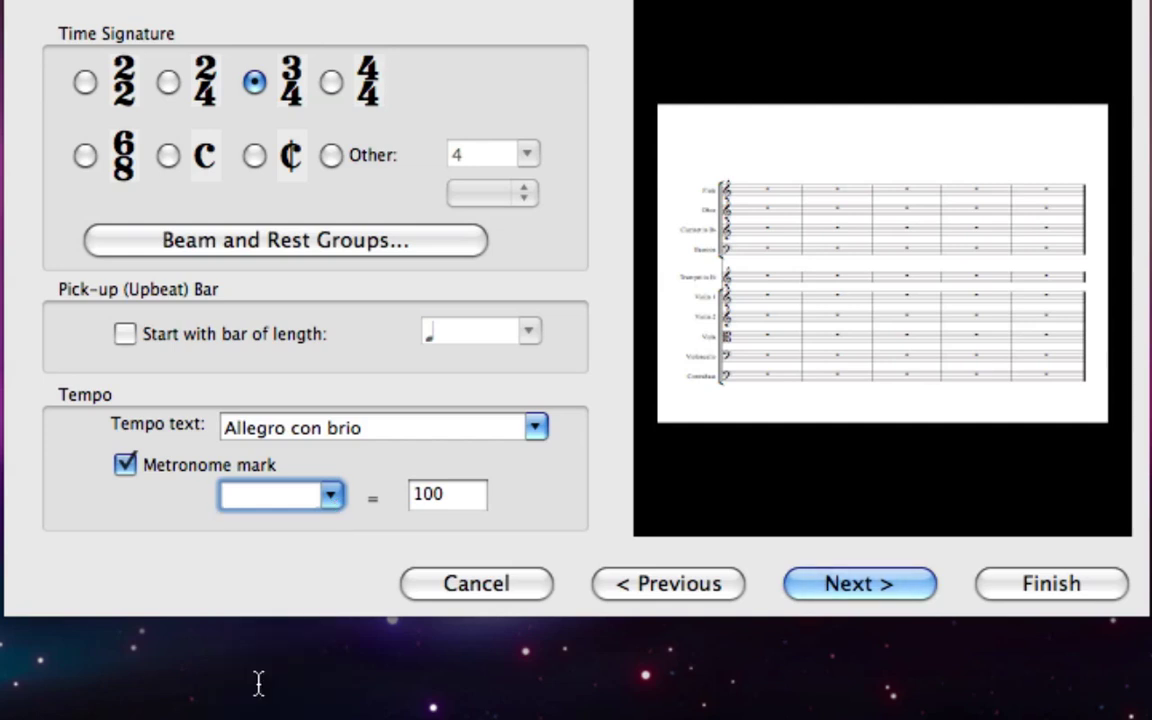
left_click(331, 496)
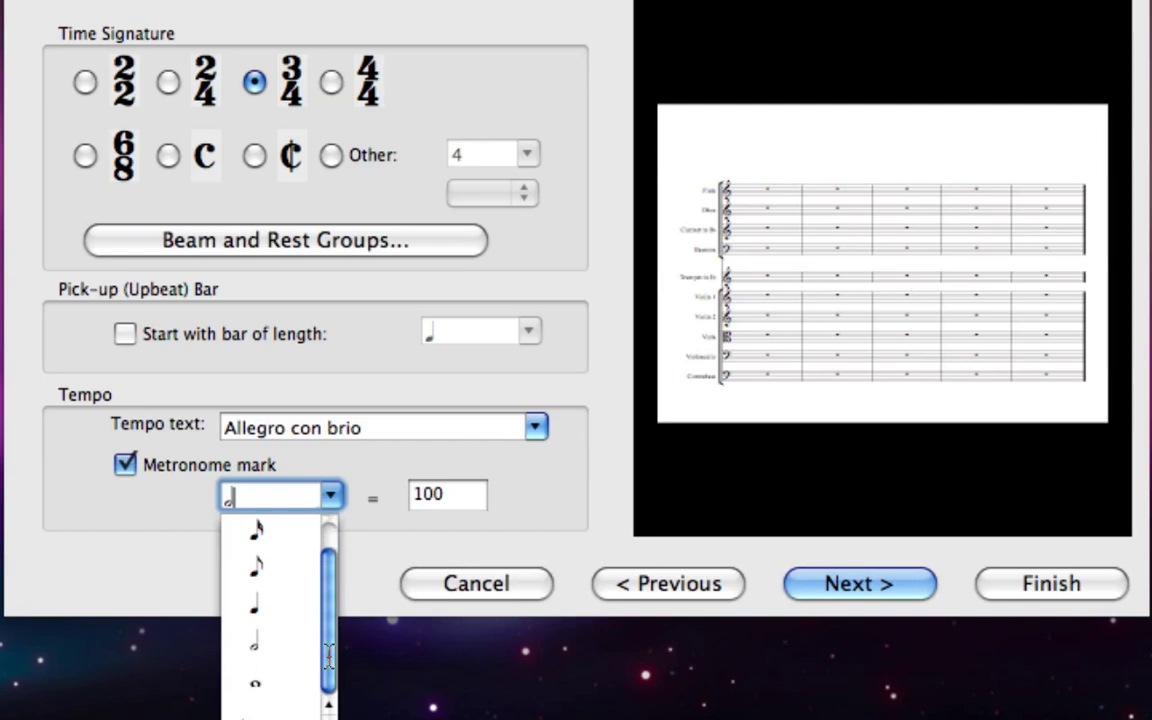
left_click(280, 704)
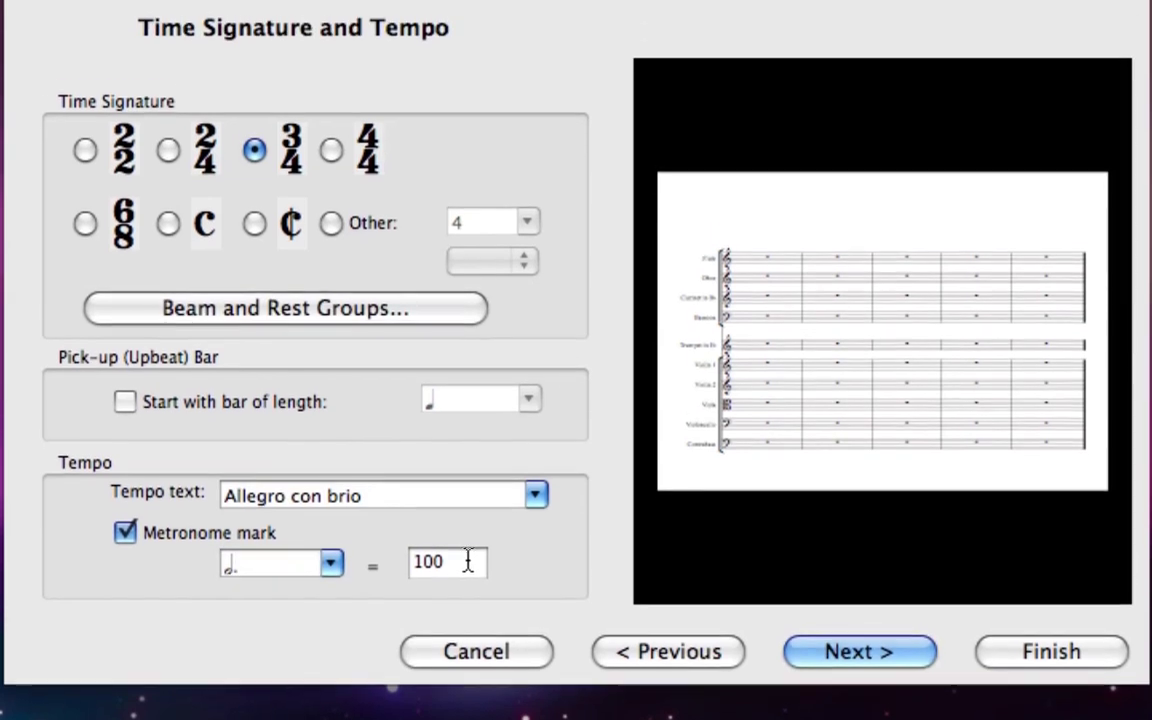
left_click(468, 494)
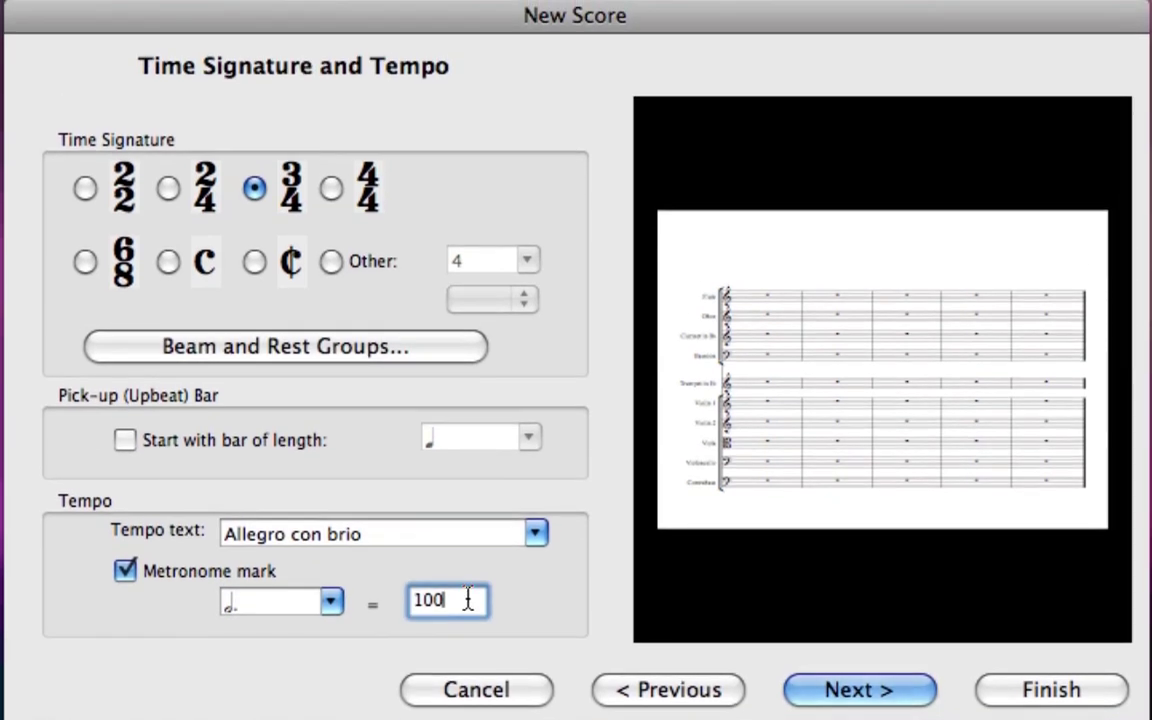
key("BackSpace")
key("BackSpace")
key("BackSpace")
type("60")
left_click(850, 690)
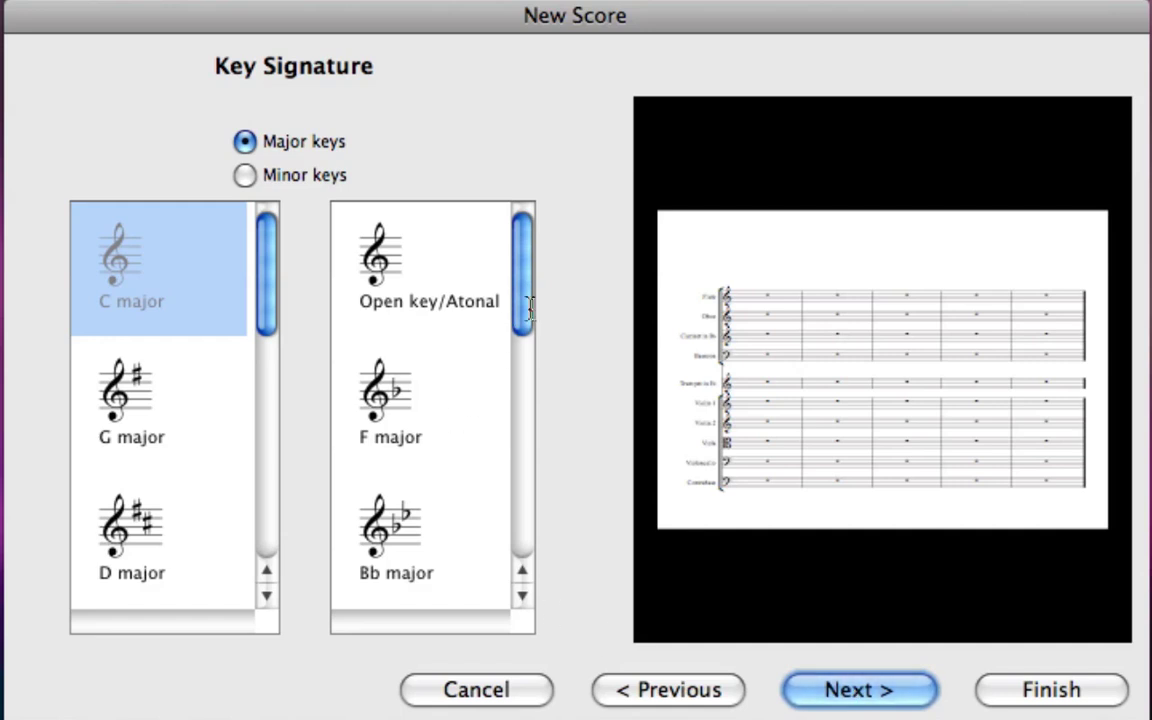
Choose E♭ major from the flat-keys list and advance to the Score Info page.
left_click_drag(522, 314, 531, 338)
left_click(379, 530)
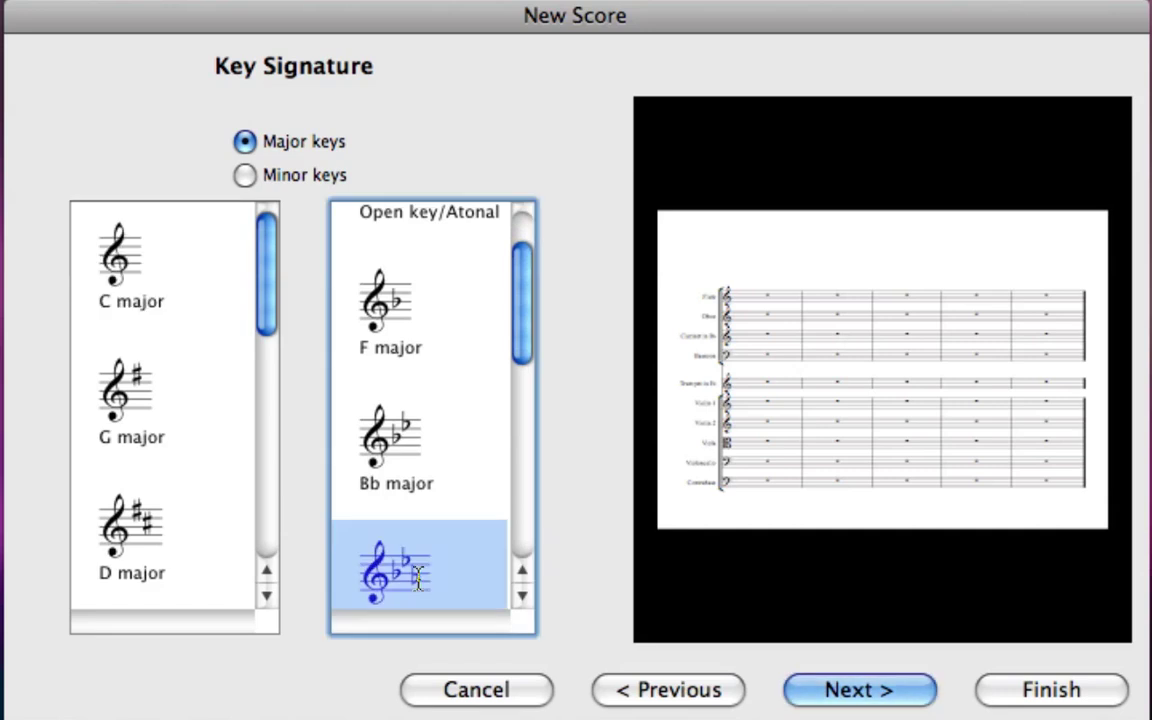
left_click(846, 689)
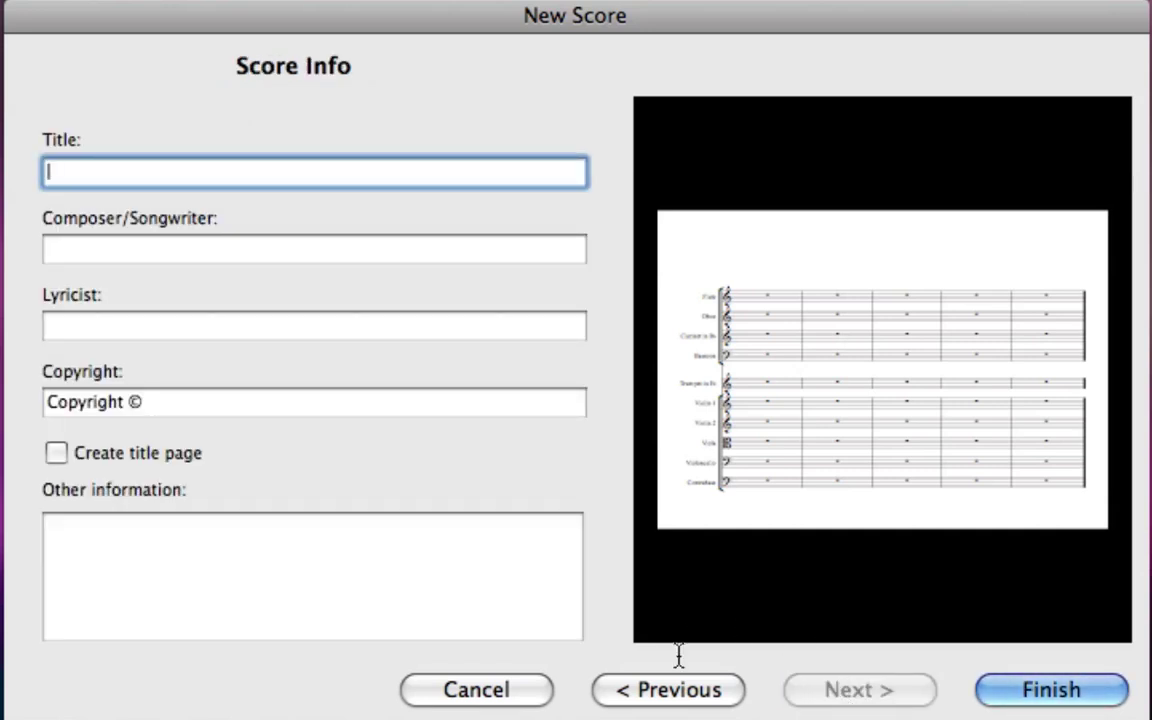
Enter the title 'Symphony number 3' and the composer's name, then finish creating the score.
type("Symphony number 3")
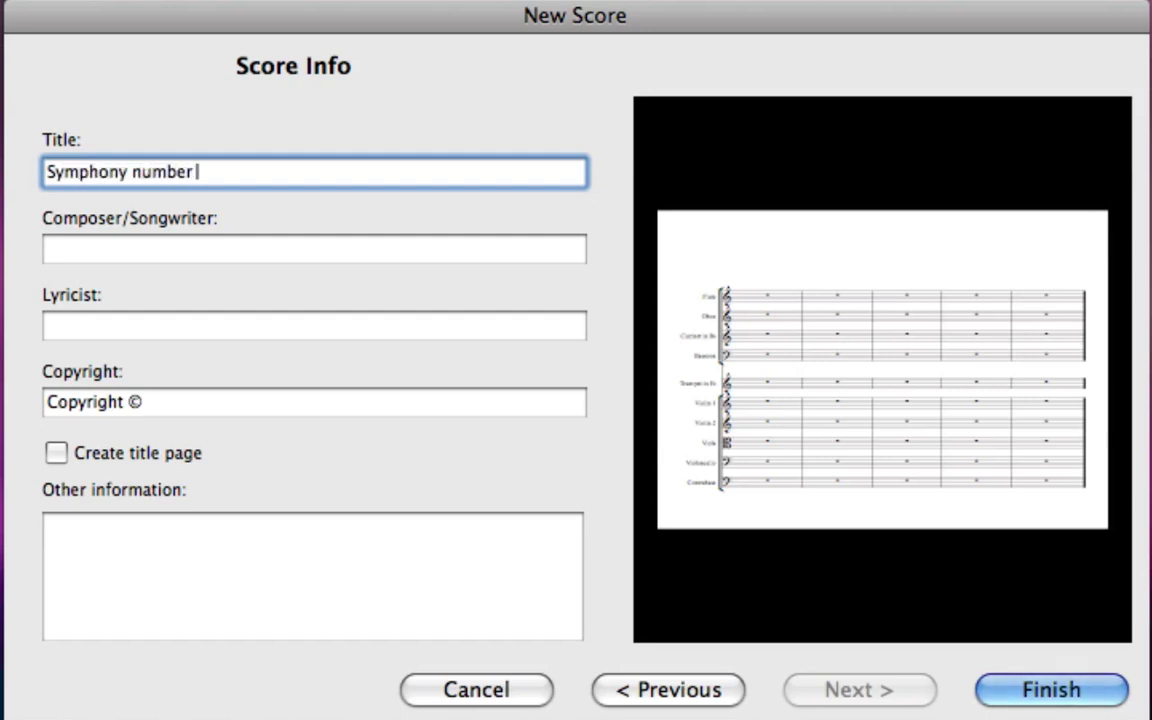
left_click(494, 251)
type("Betthov")
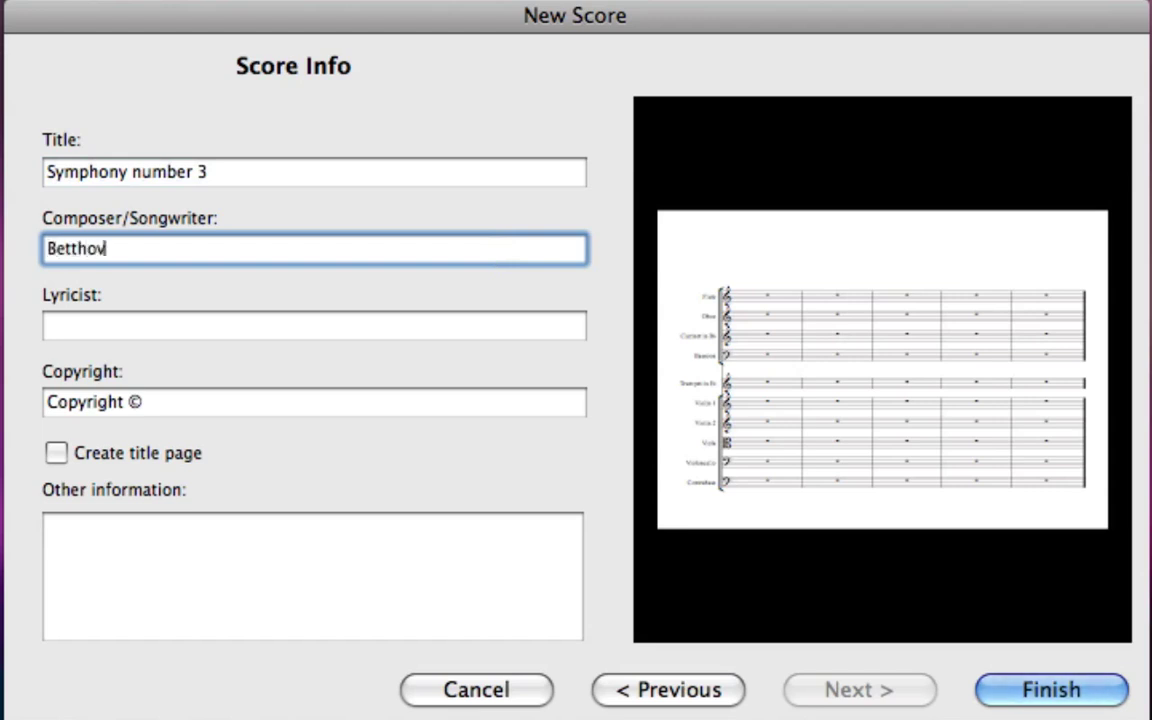
key("BackSpace")
key("BackSpace")
key("BackSpace")
key("BackSpace")
key("BackSpace")
key("BackSpace")
type("ethoven")
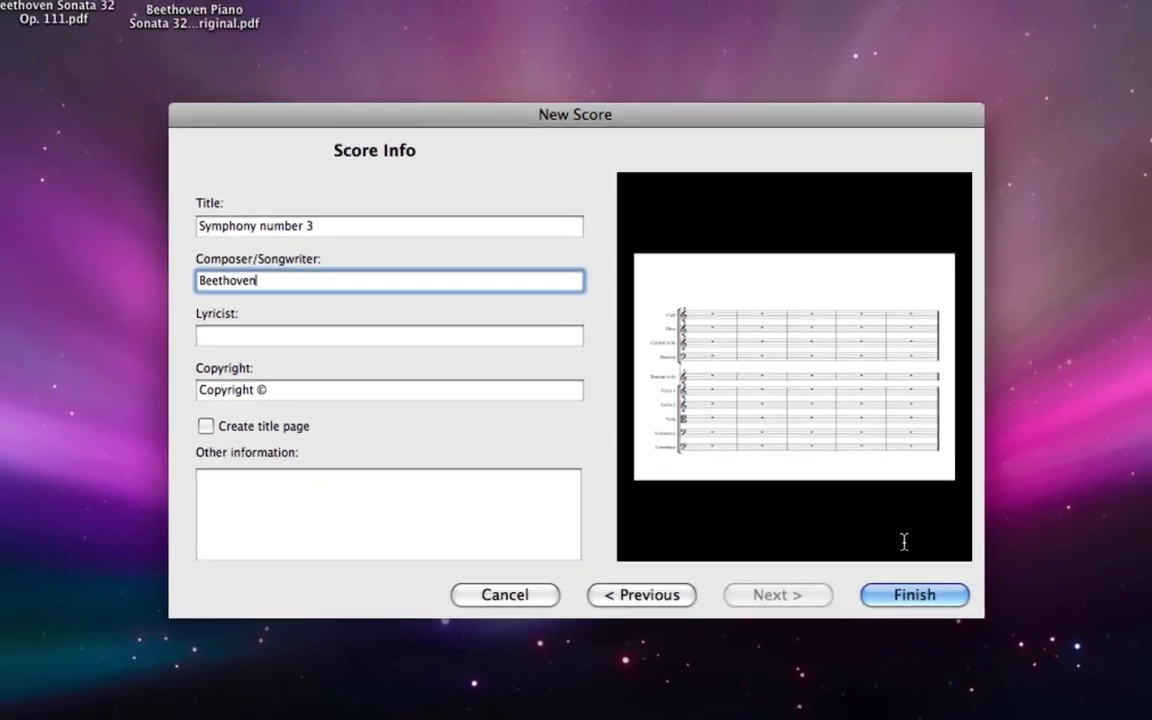
left_click(878, 571)
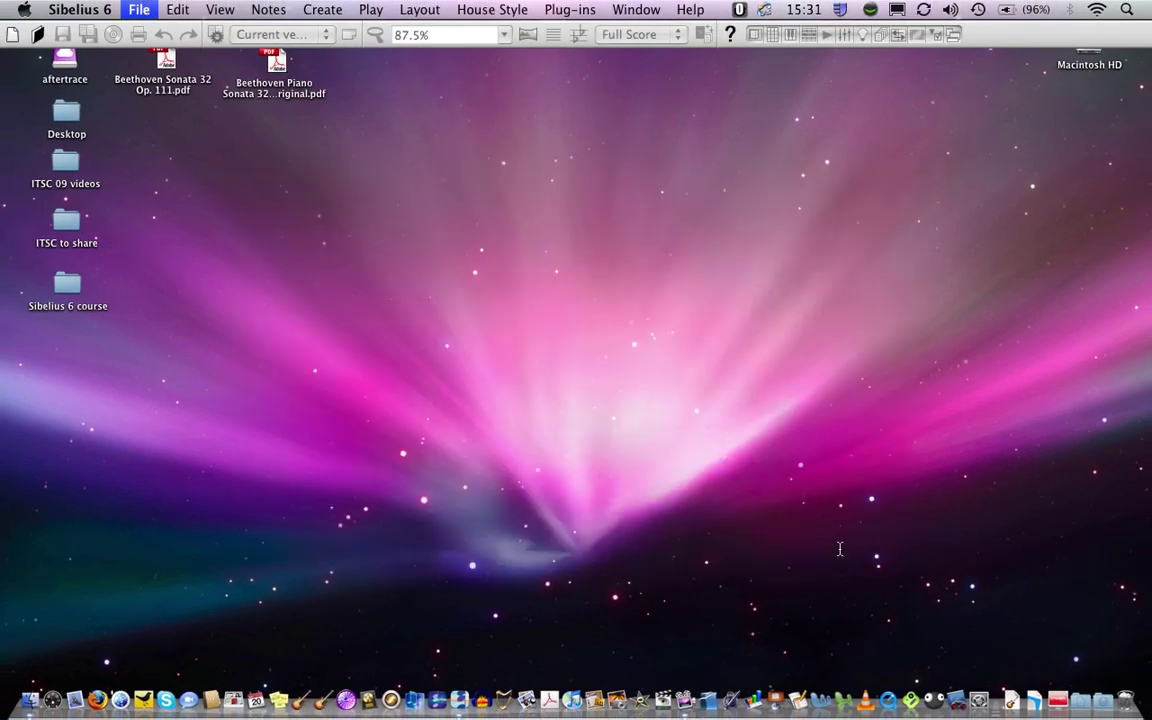